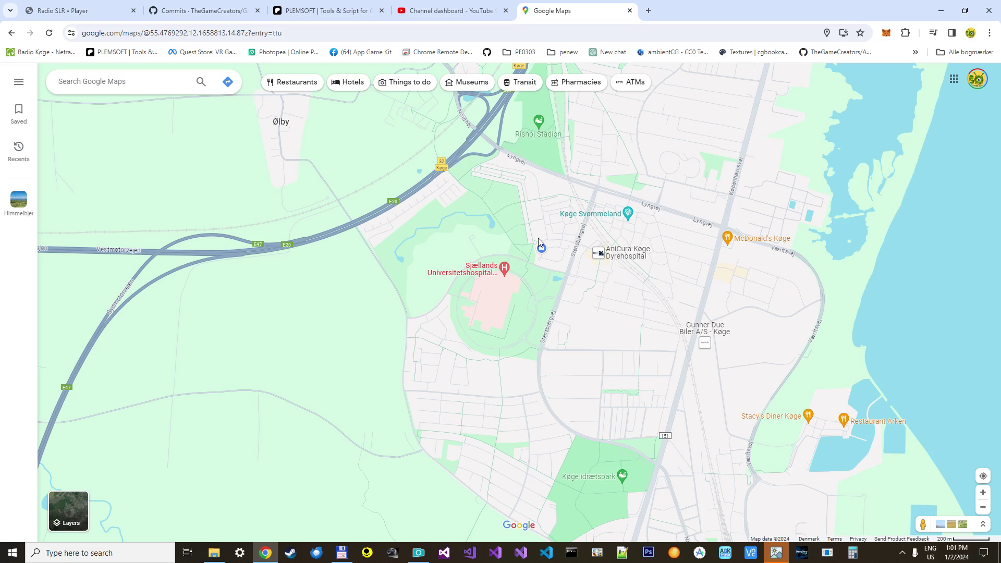
- Show the map as satellite imagery and frame the area around Sjællands Universitetshospital in Køge
click(65, 512)
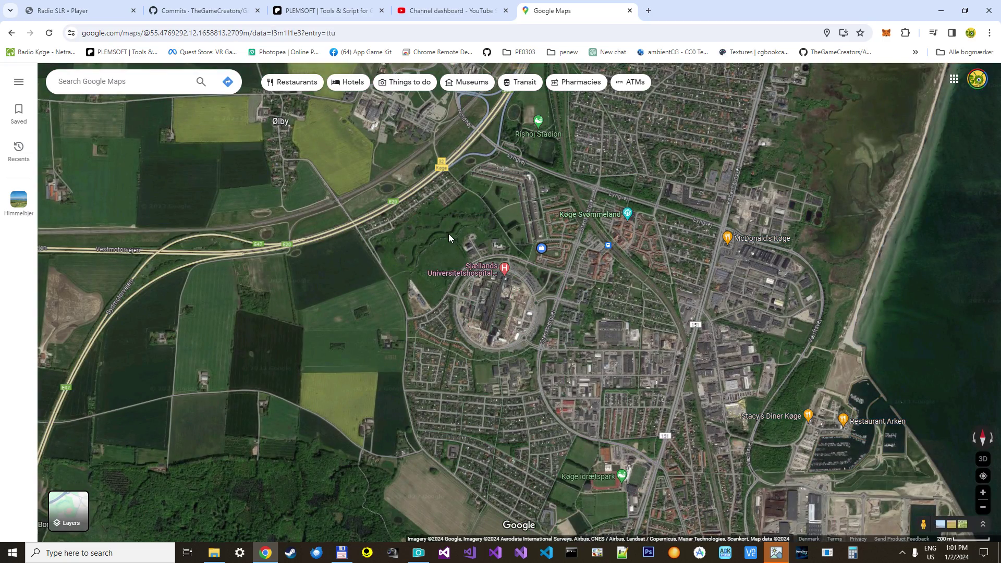
scroll(449, 234, up, 3)
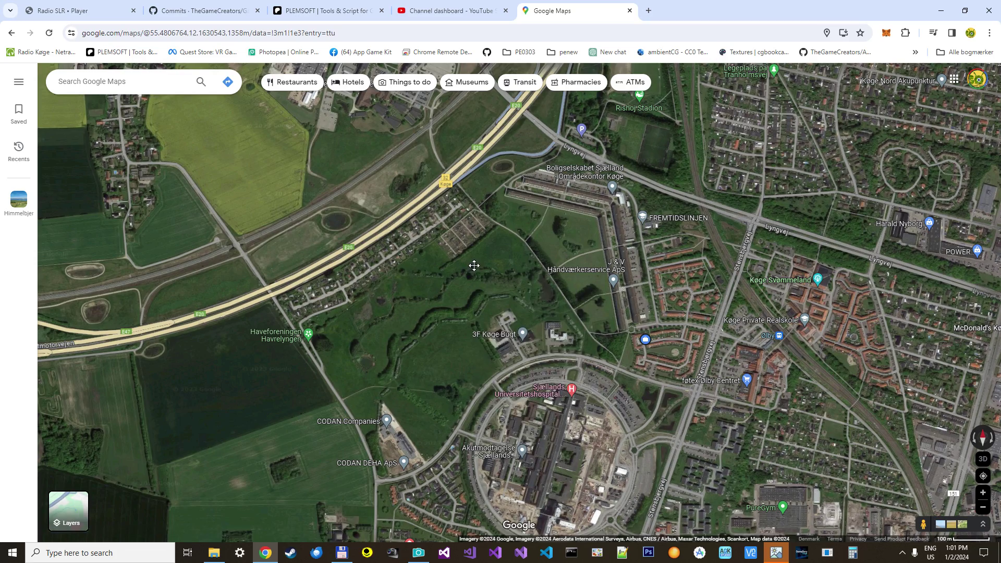
drag(474, 265, 465, 243)
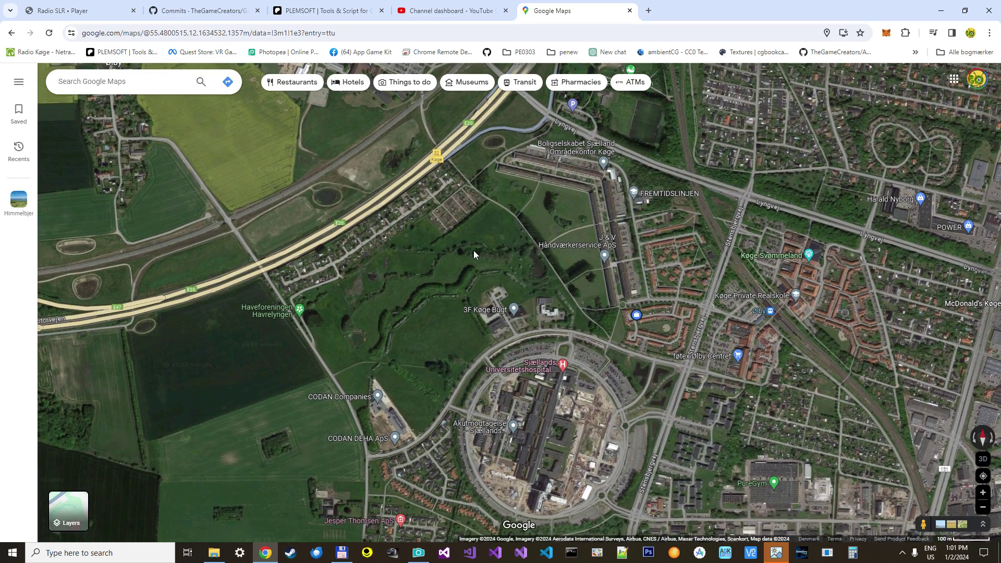
right_click(472, 255)
click(466, 242)
scroll(477, 263, up, 1)
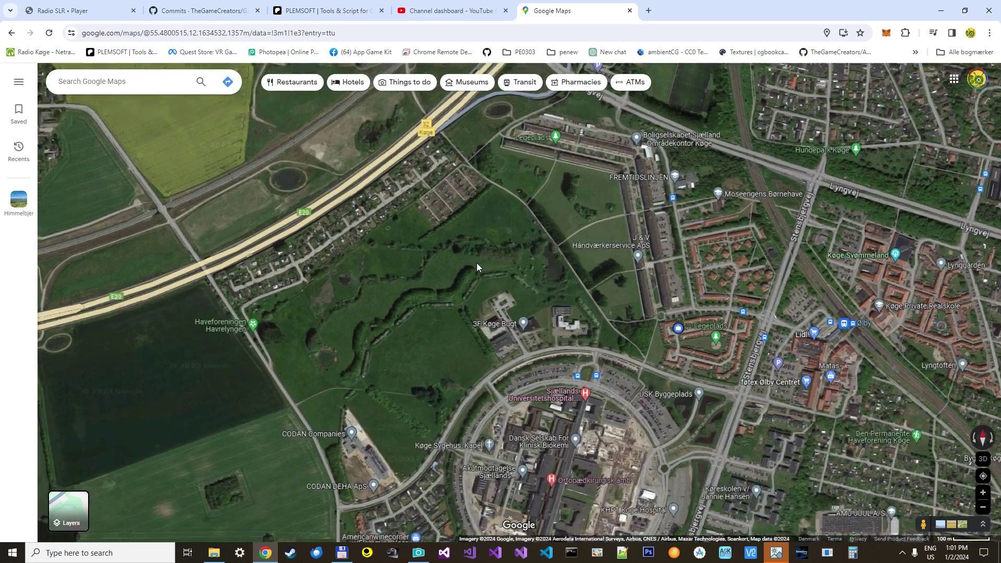
scroll(480, 254, down, 2)
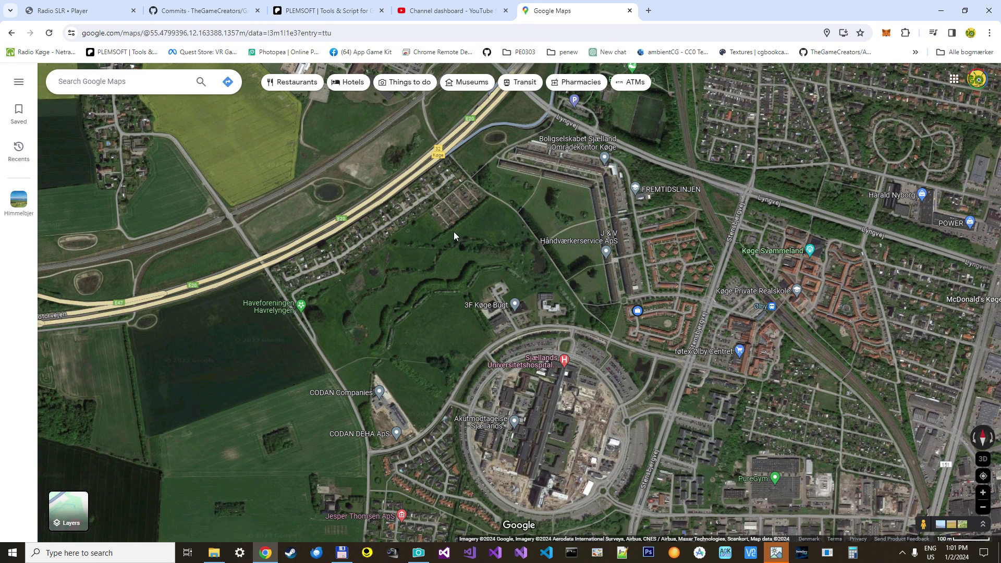
- Measure a horizontal line about 1.01 km long from the field north of the hospital eastward to near Køge Svømmeland
mouse_move(72, 524)
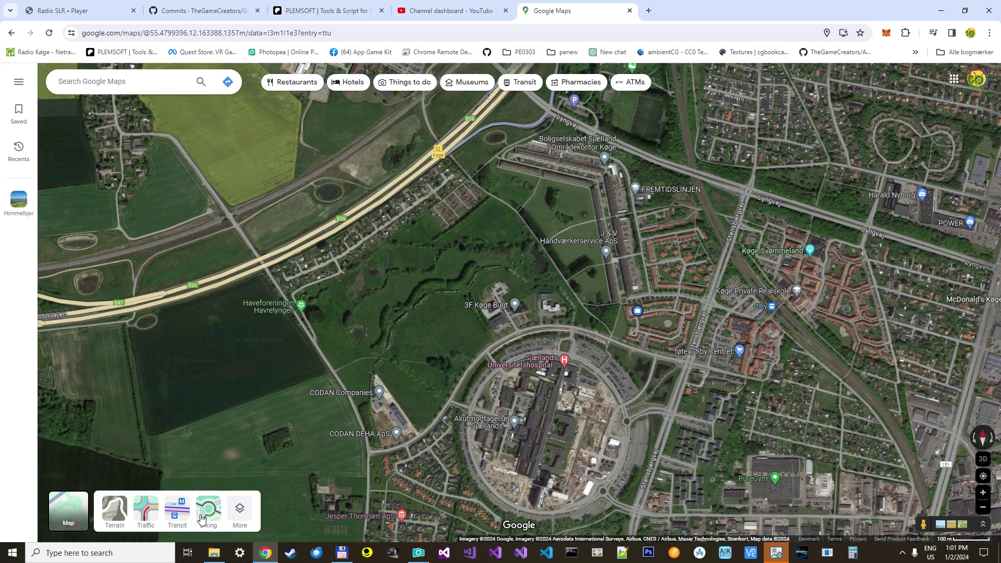
click(238, 520)
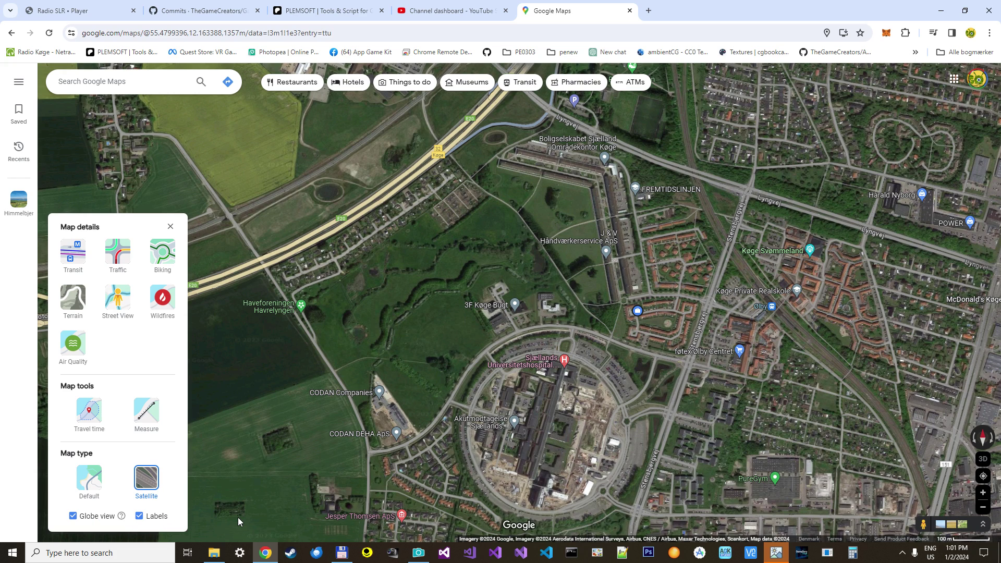
click(147, 411)
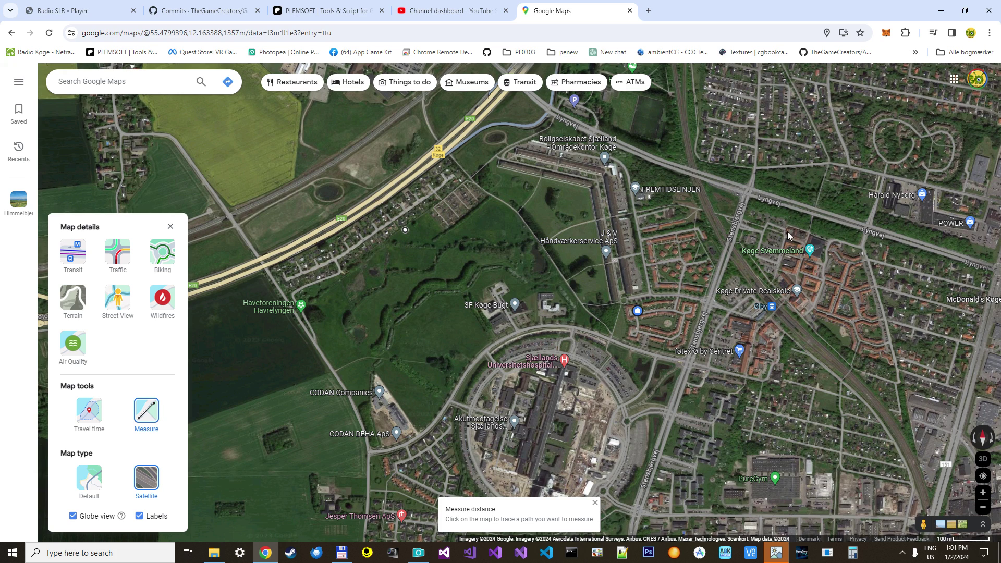
click(806, 231)
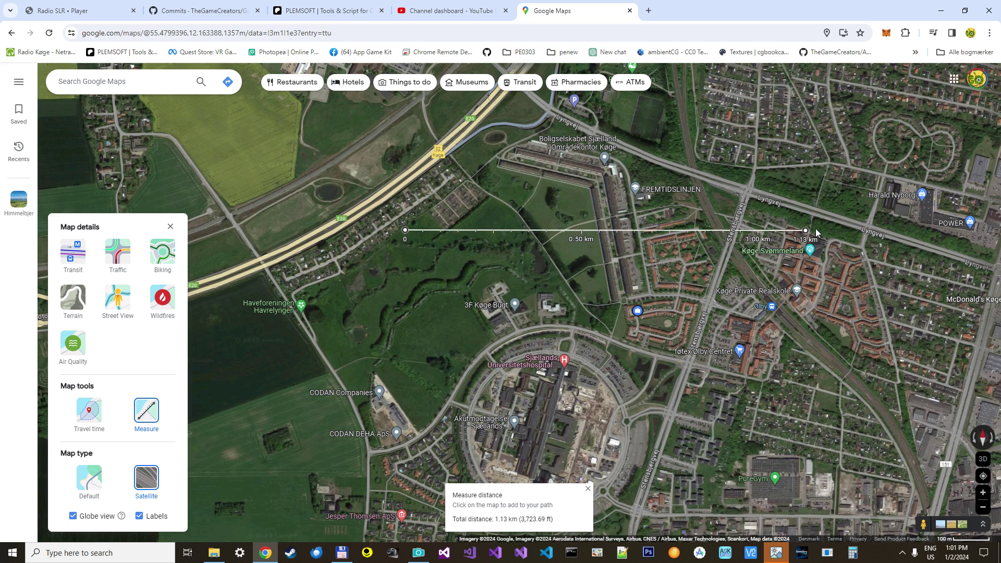
drag(805, 231, 764, 231)
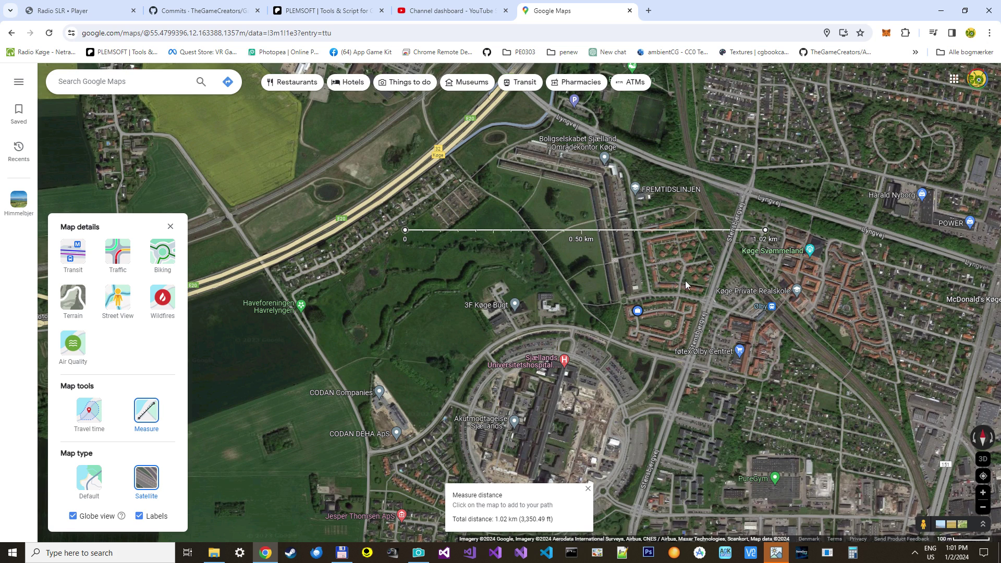
drag(655, 277, 561, 165)
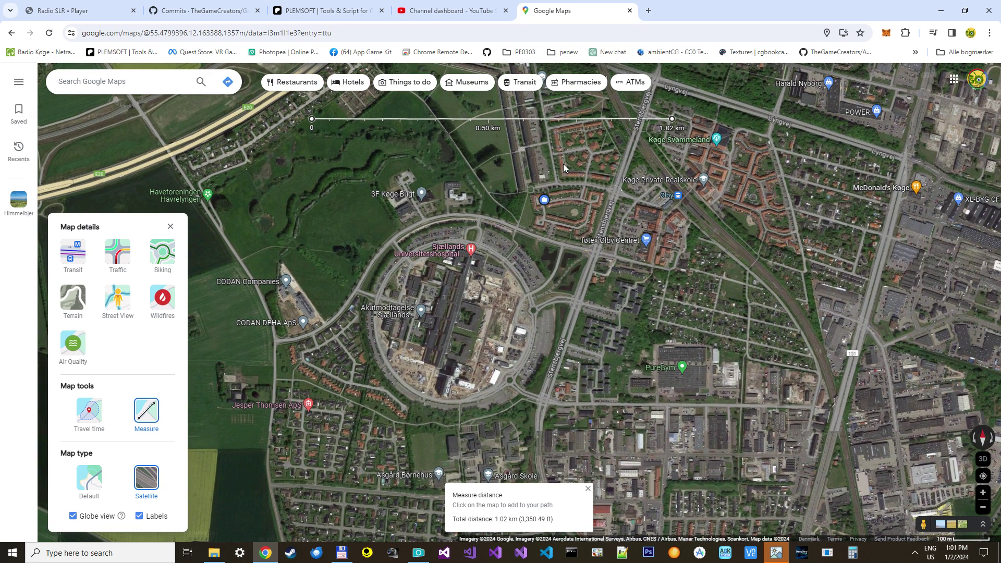
drag(672, 119, 668, 120)
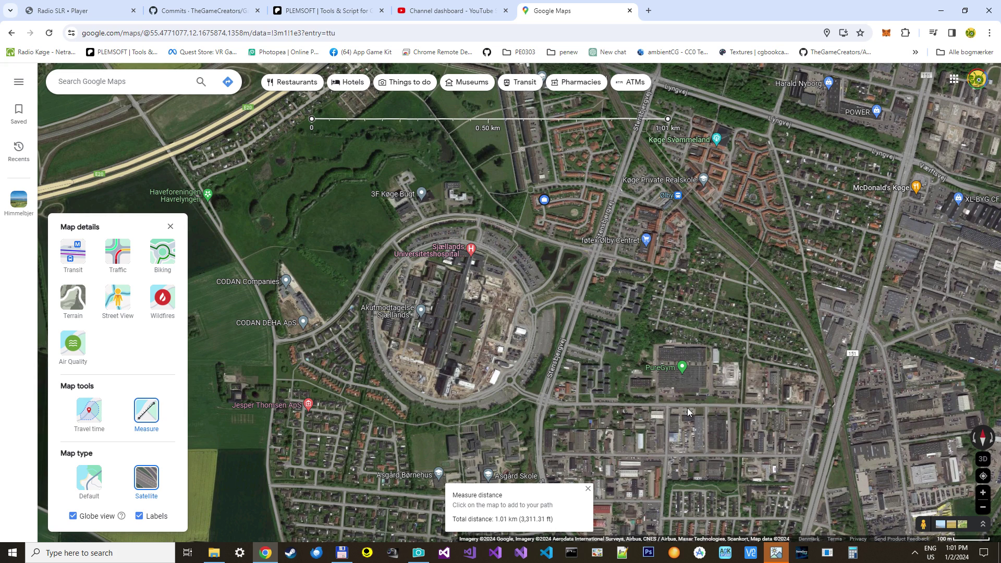
- Extend the measured path straight south by about 1 km to mark a square's second side, and nudge the path's starting point slightly
click(686, 436)
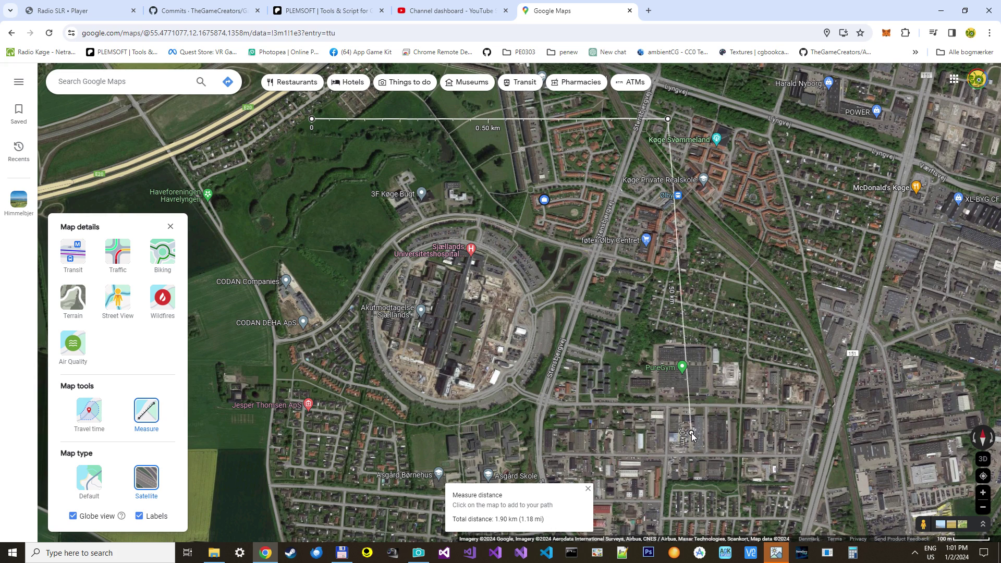
drag(685, 437, 671, 473)
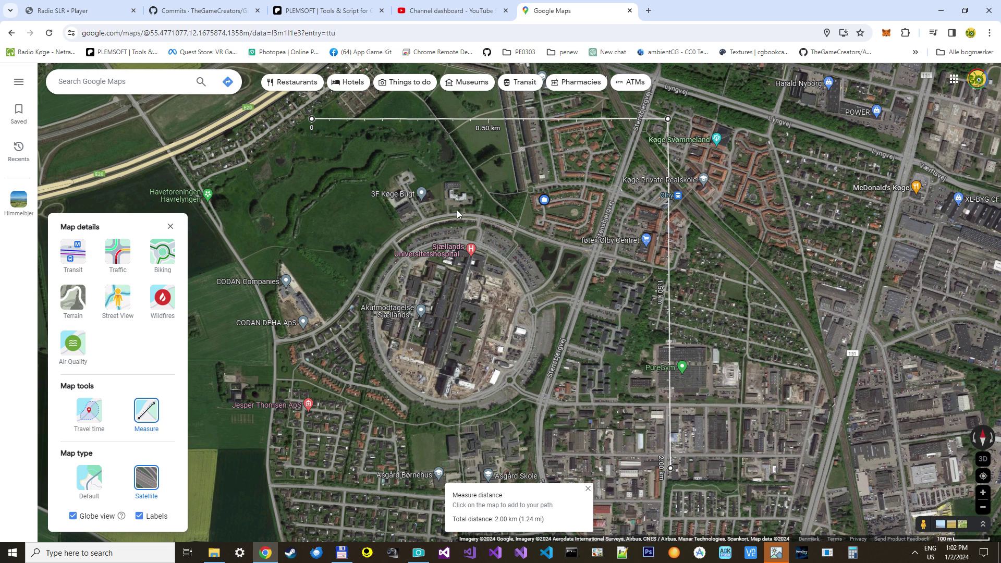
right_click(499, 184)
drag(496, 172, 456, 151)
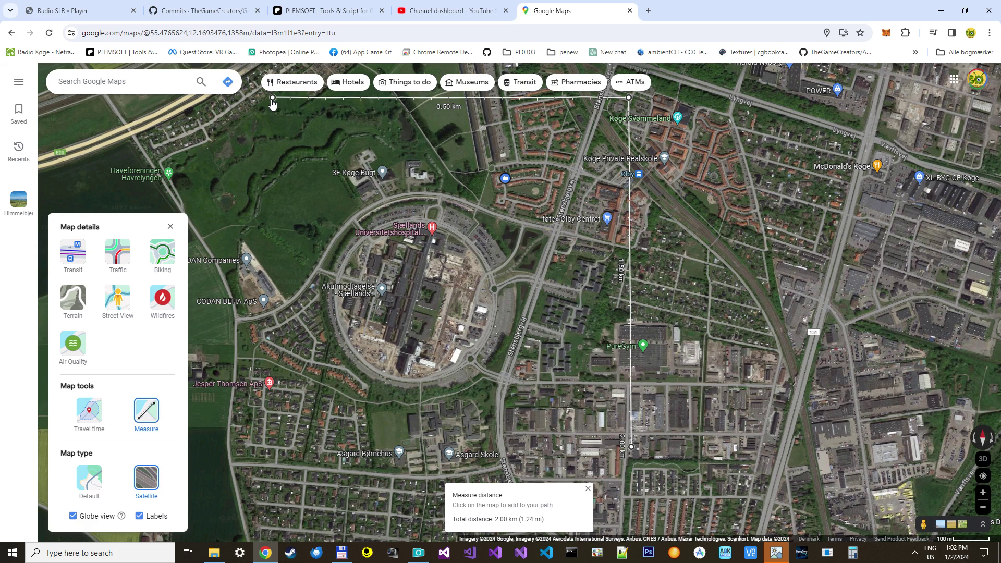
drag(272, 98, 271, 102)
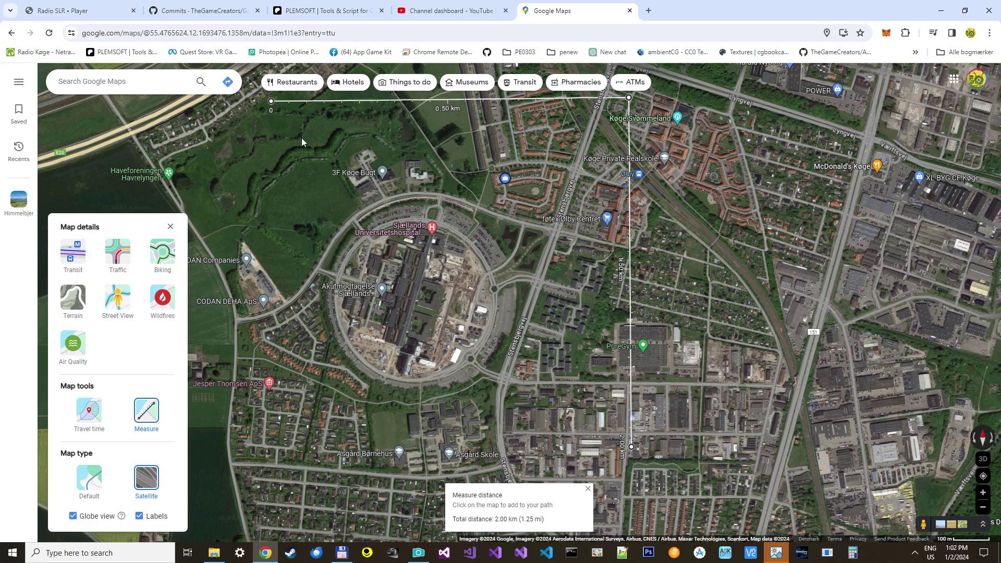
- Frame the whole measured path on the map, and paste the captured screenshot as a new image in PaintShop Pro
drag(325, 148, 369, 146)
scroll(490, 198, down, 1)
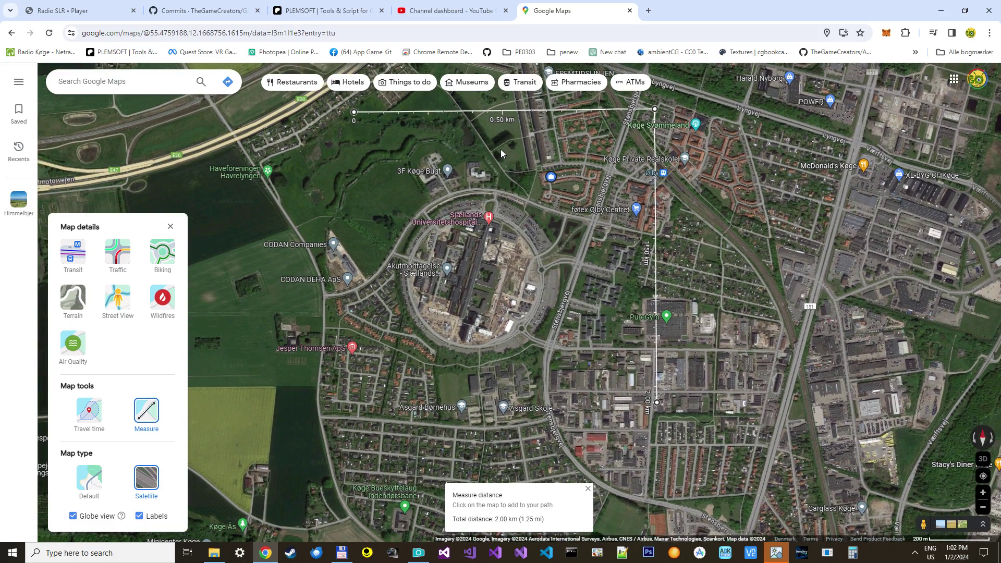
drag(501, 149, 501, 172)
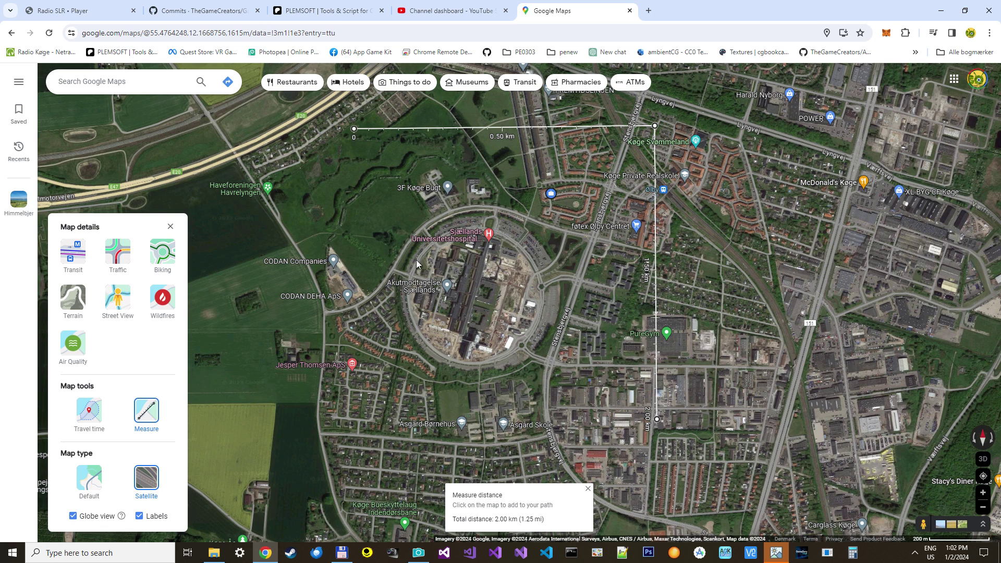
click(419, 551)
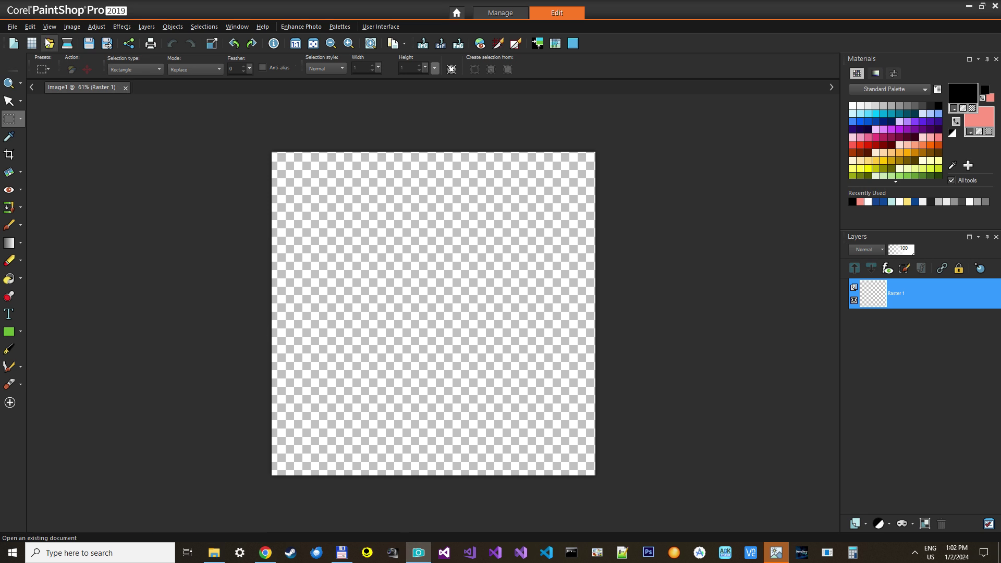
click(31, 28)
click(77, 161)
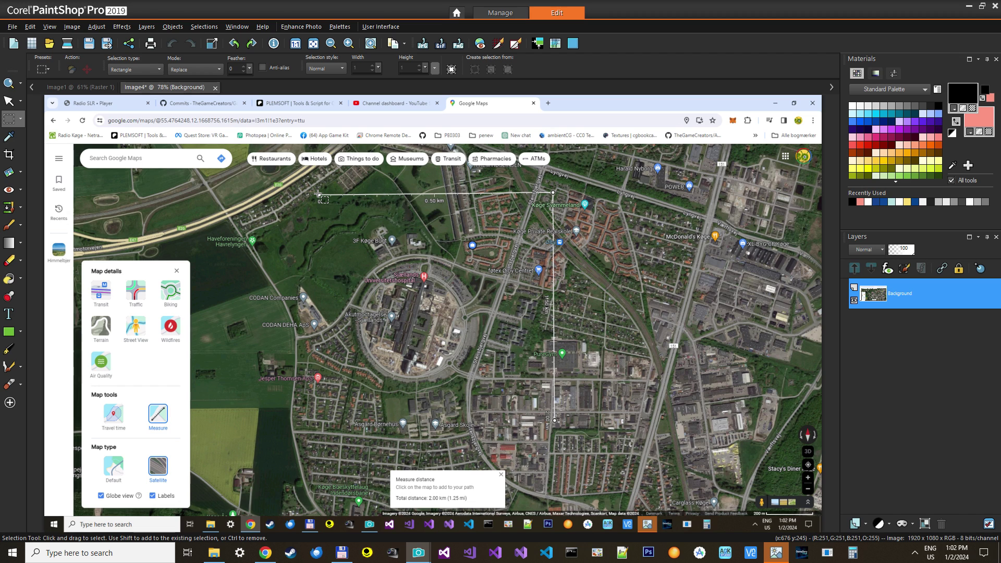
- Select the 1 km square bounded by the measurement lines in the screenshot and copy it into a new image
drag(319, 194, 556, 420)
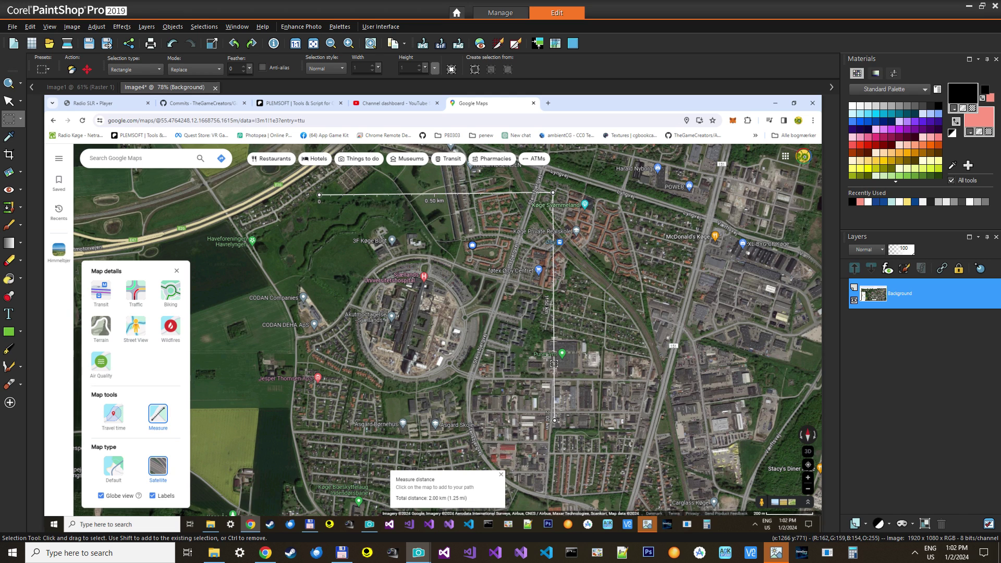
click(29, 27)
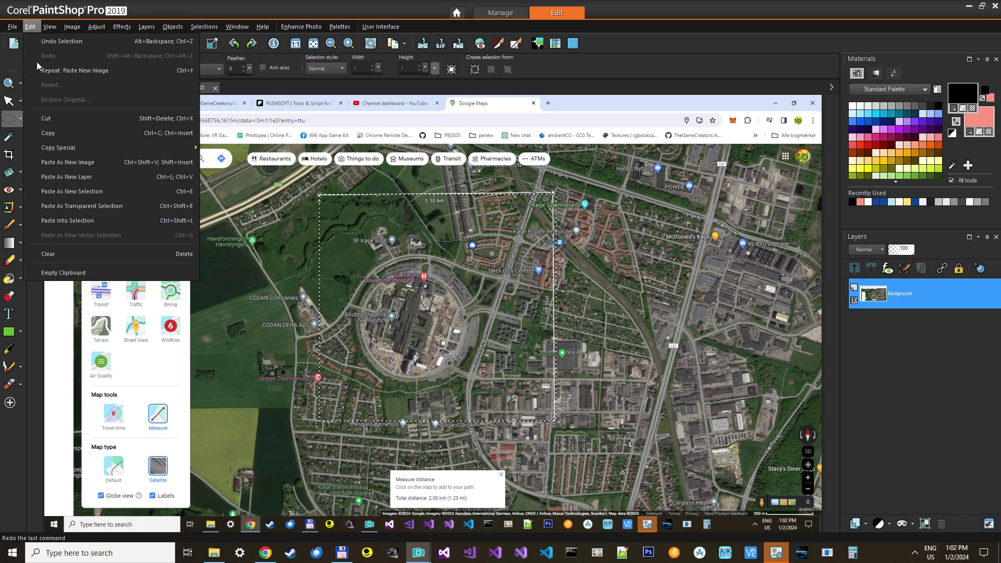
click(48, 133)
click(30, 26)
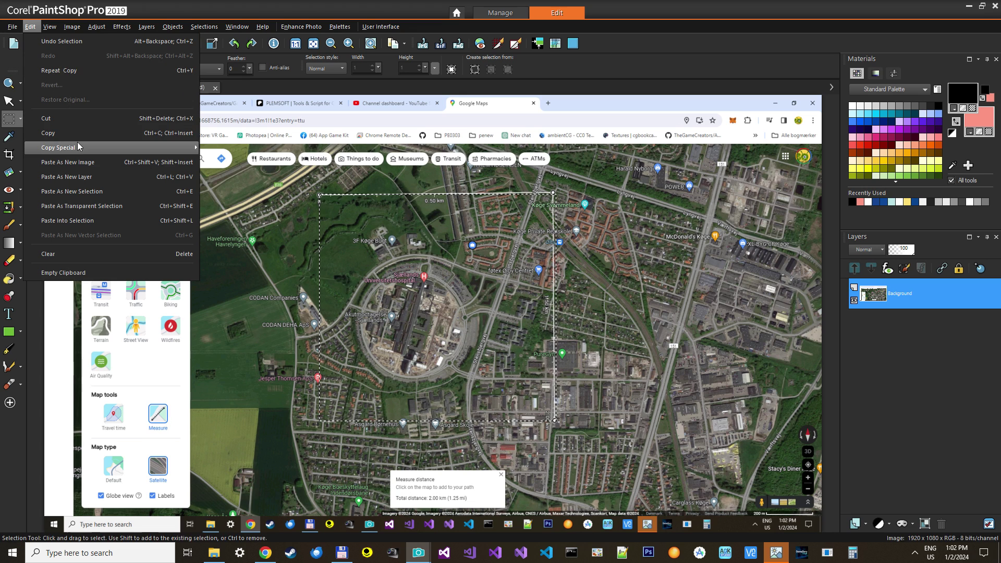
click(66, 162)
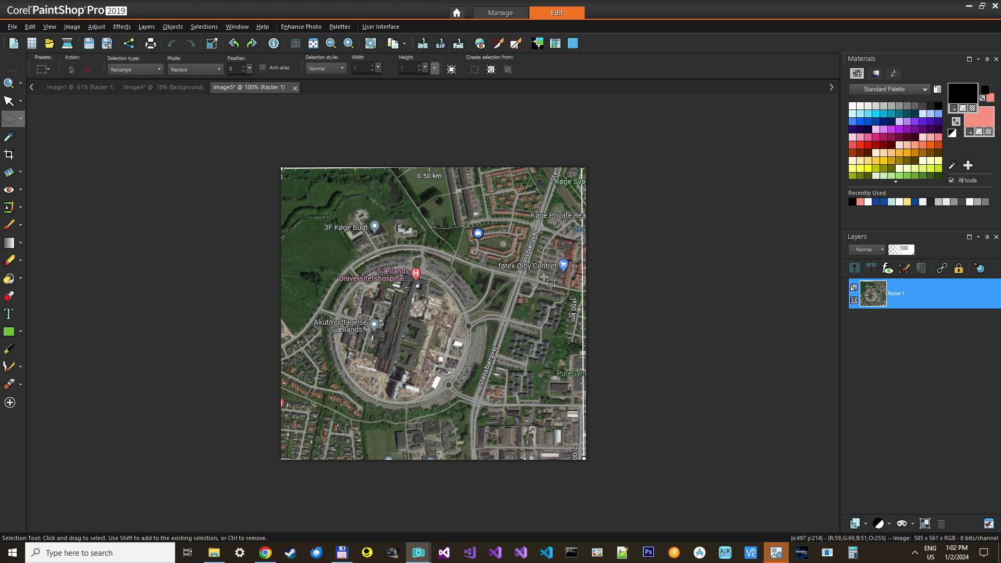
click(12, 27)
click(51, 155)
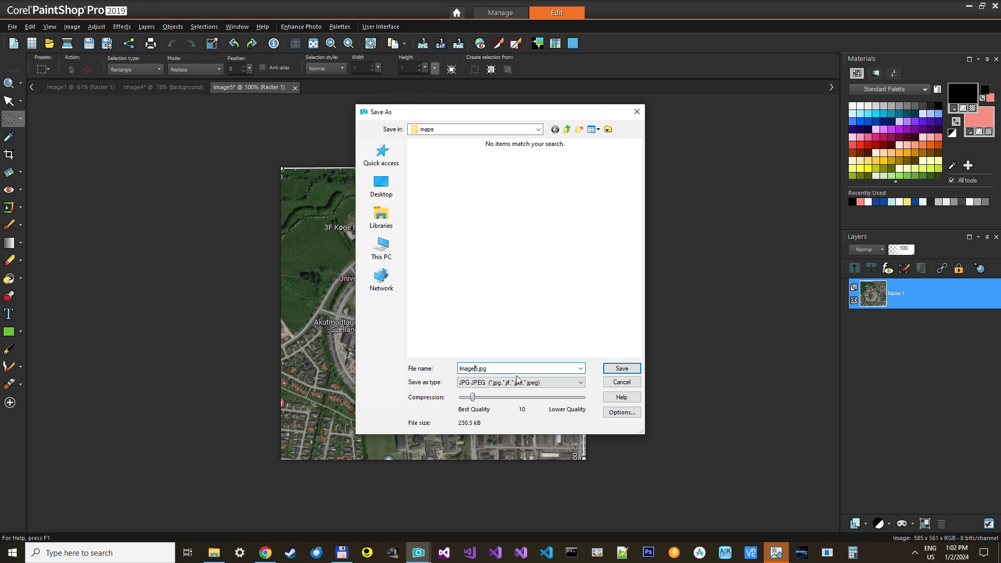
key(Return)
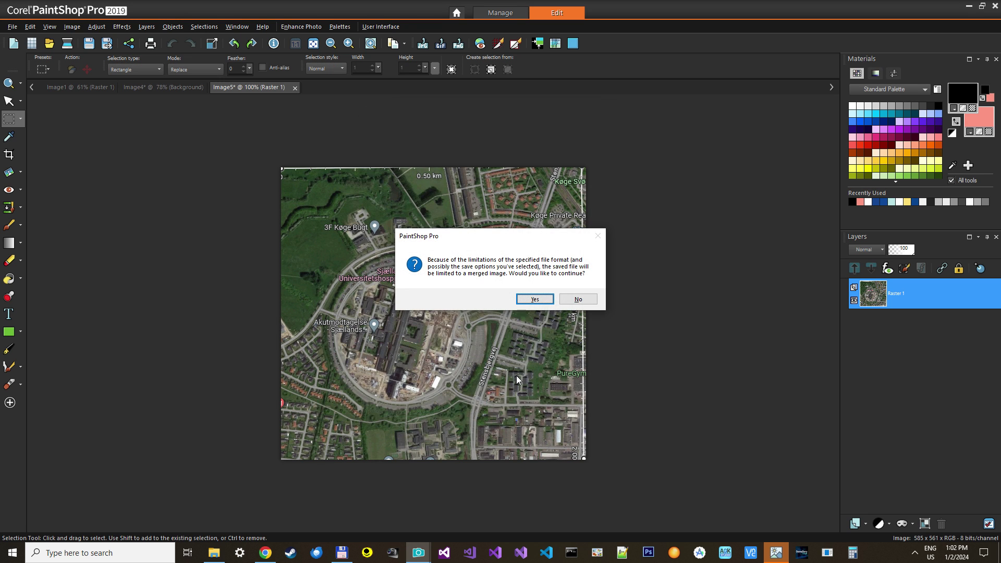
click(578, 298)
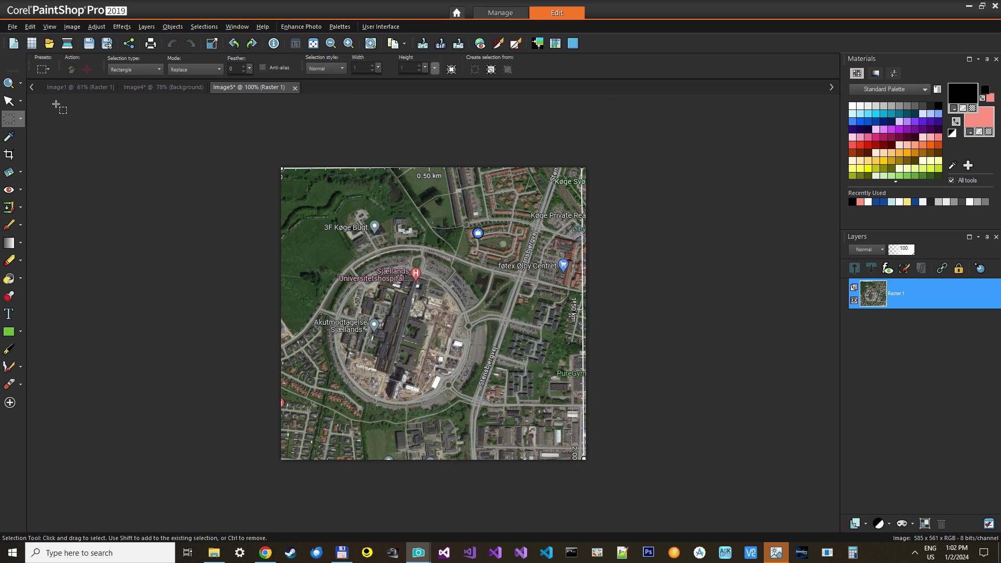
- Save the cropped map image as overlay1km.jpg in the maps folder, accepting the merged image
click(12, 26)
click(54, 146)
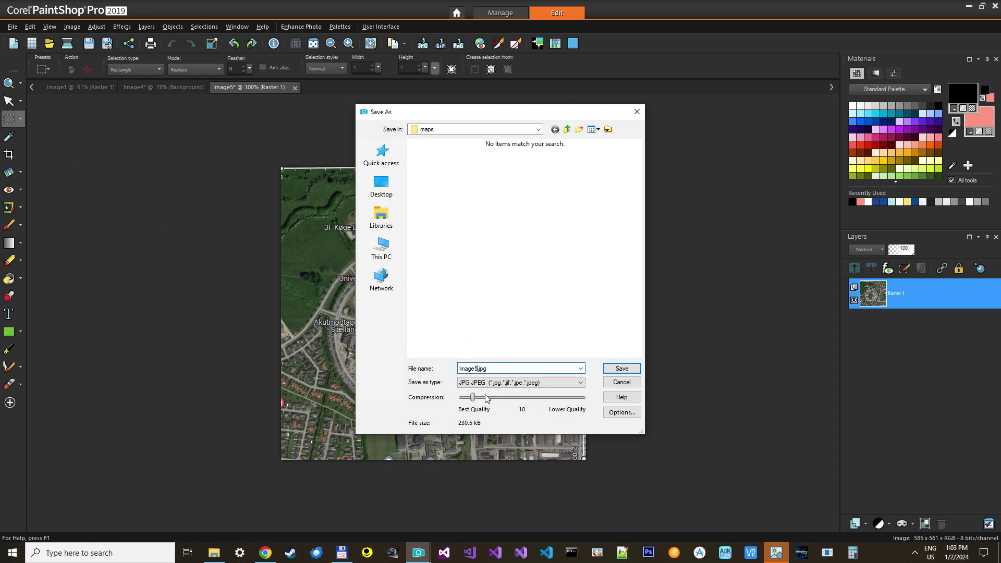
text(overlay1km)
key(Return)
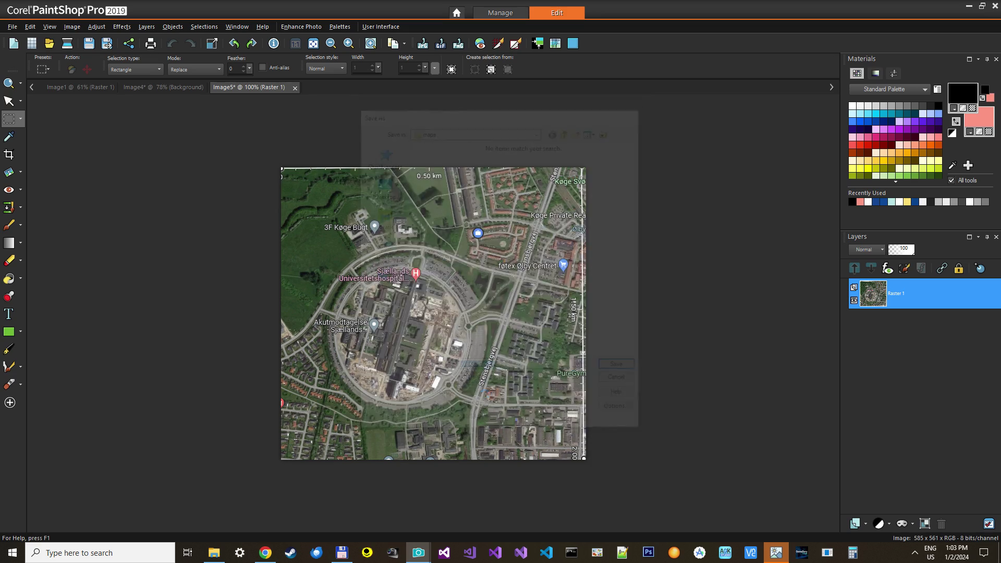
click(529, 297)
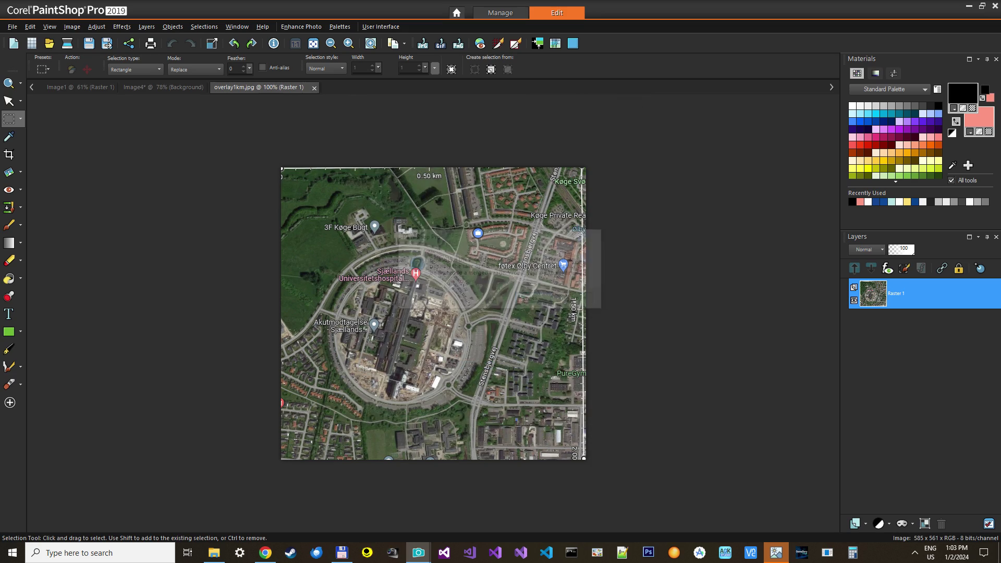
- Switch to MAX Easy Terrain, view the terrain from camera C2 with trees turned off, and import overlay1km.jpg as the overlay image
click(784, 558)
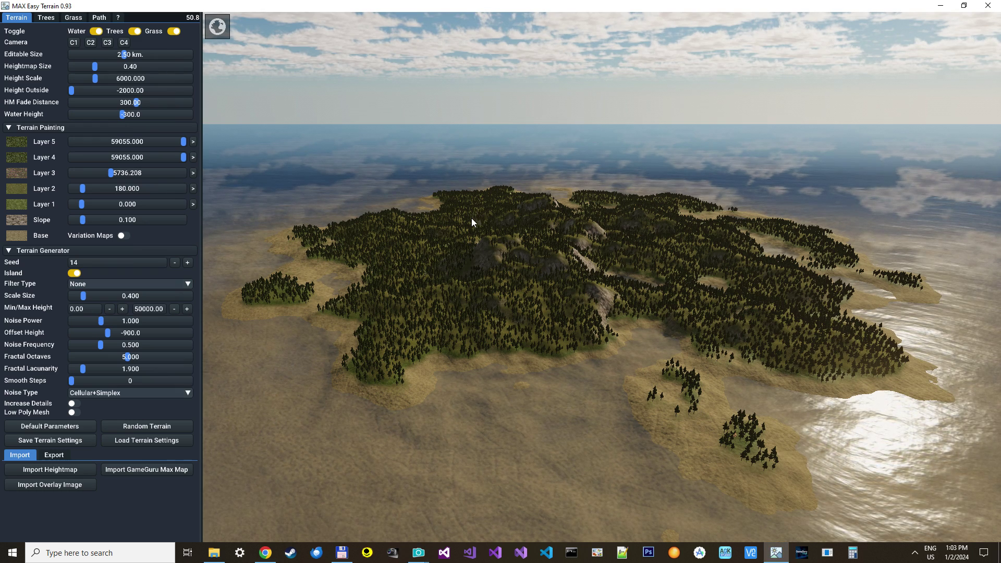
click(90, 42)
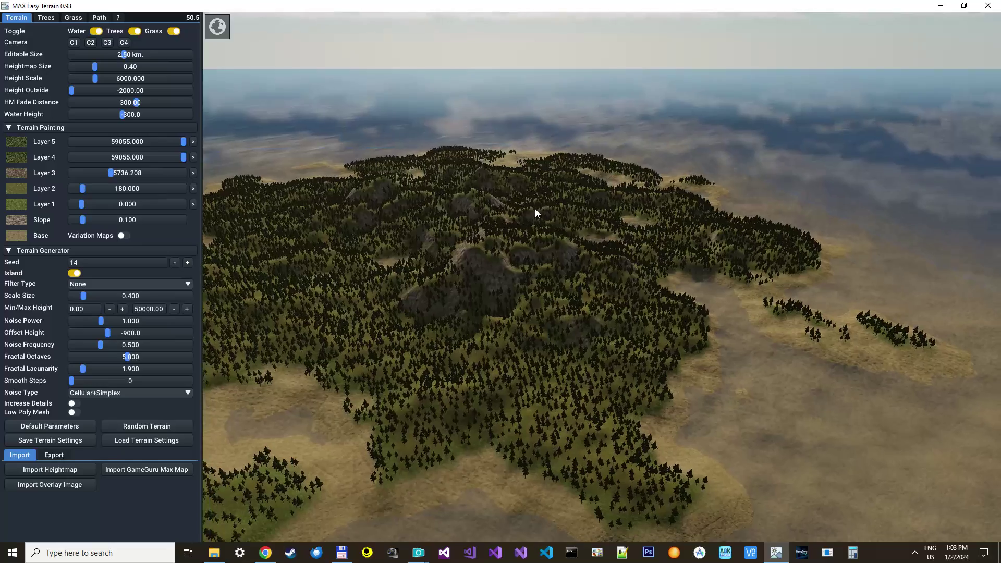
click(134, 32)
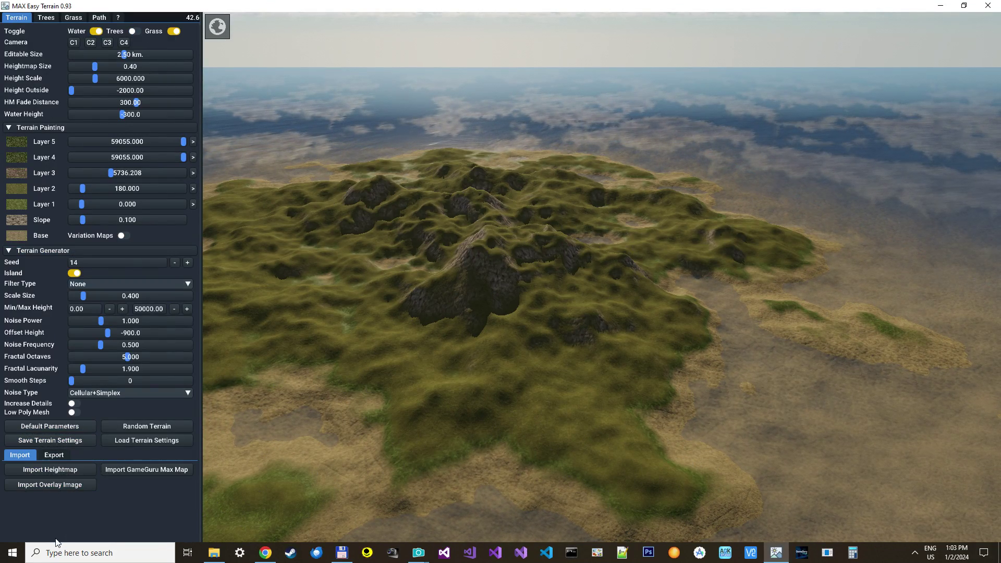
click(52, 485)
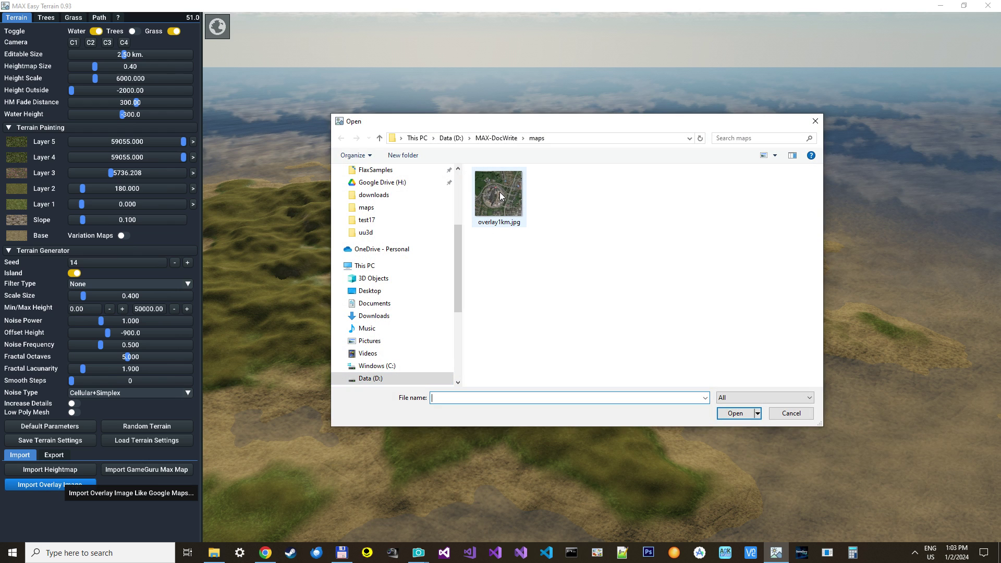
double_click(500, 197)
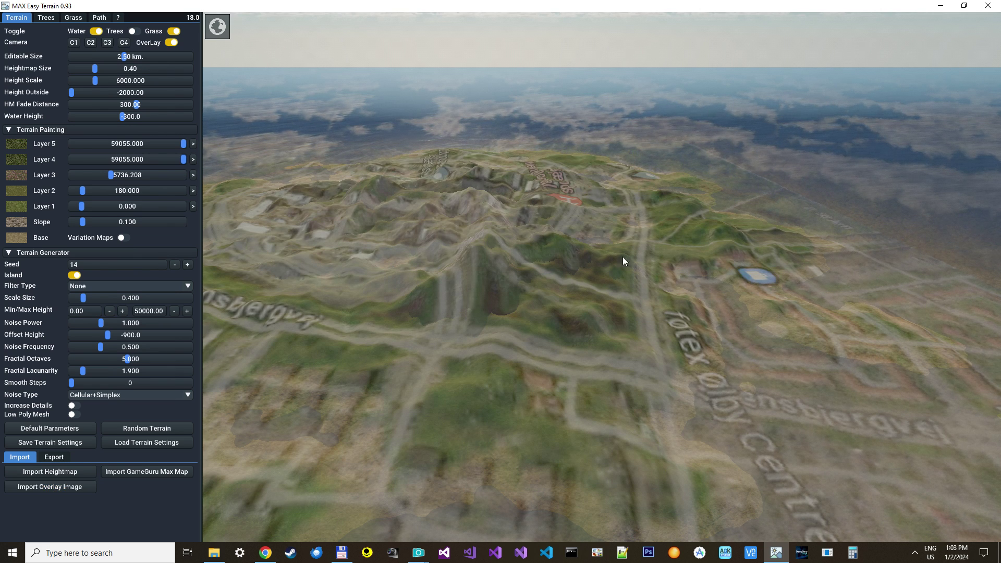
- View the whole overlaid terrain and set the editable size to 1 km
right_drag(551, 364, 519, 438)
key(Right)
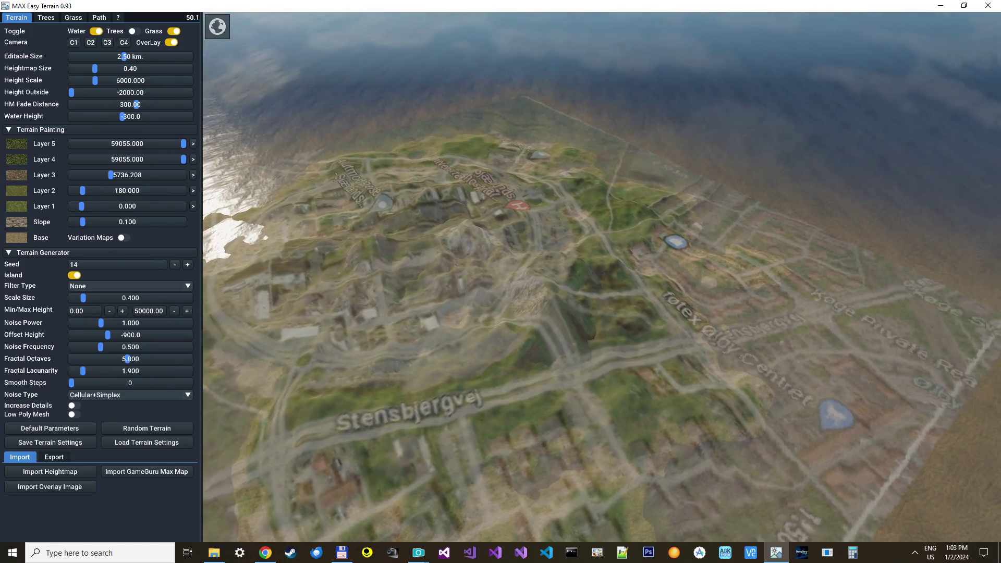
key(s)
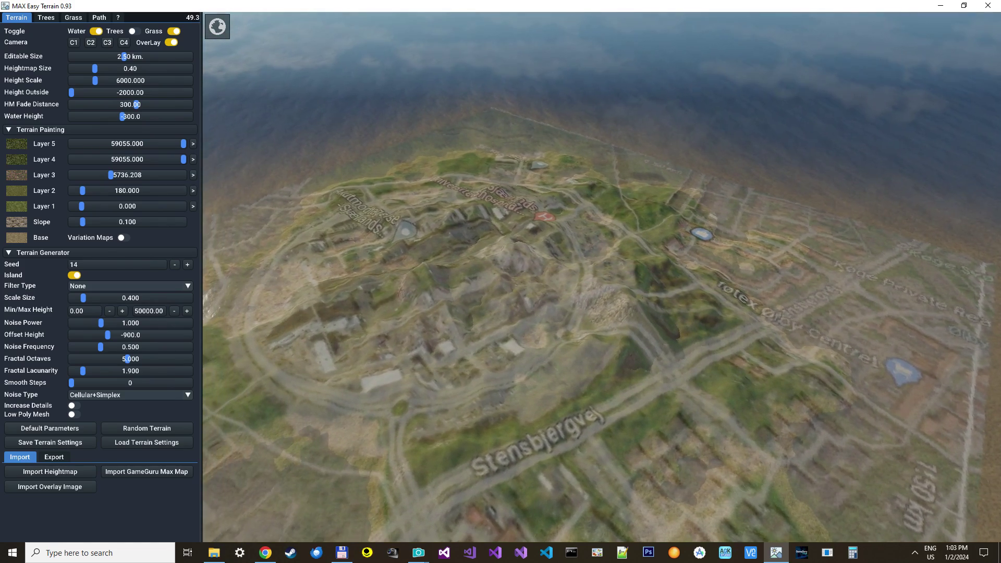
key(s)
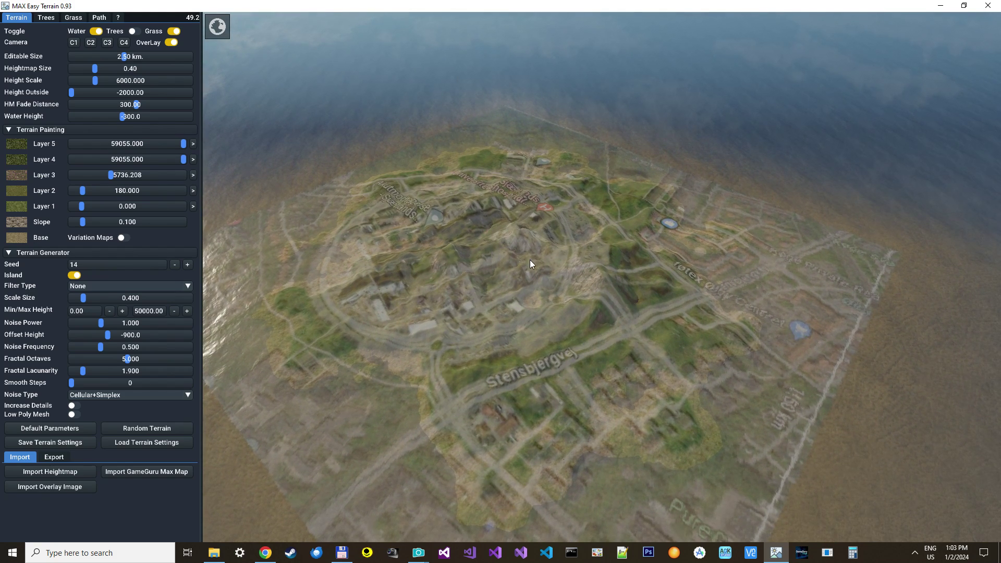
ctrl+click(137, 56)
text(1)
key(Return)
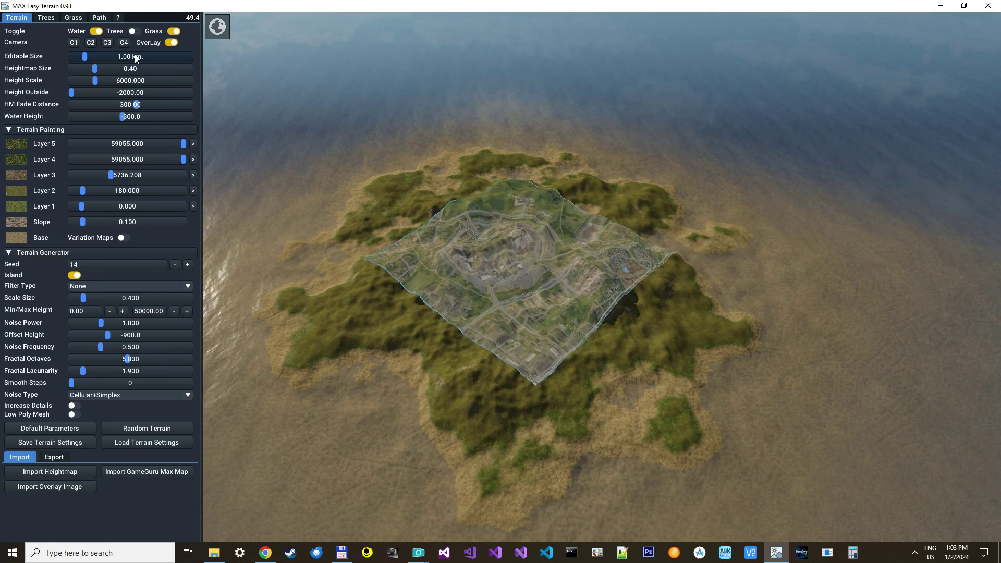
- Increase the heightmap size to 1.07 and reduce the heightmap fade distance to 0 so the terrain matches the overlay square
drag(96, 68, 102, 68)
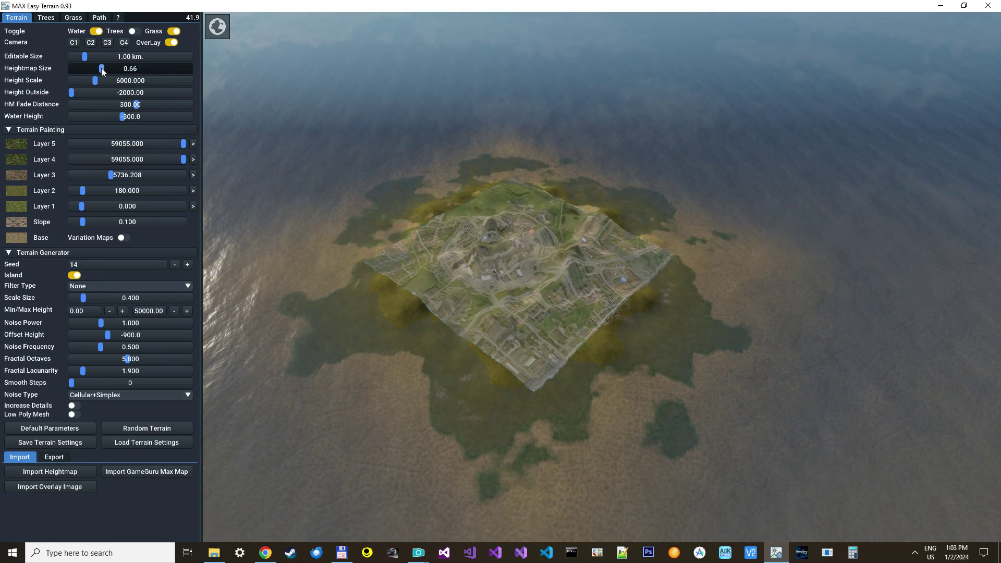
drag(138, 105, 70, 105)
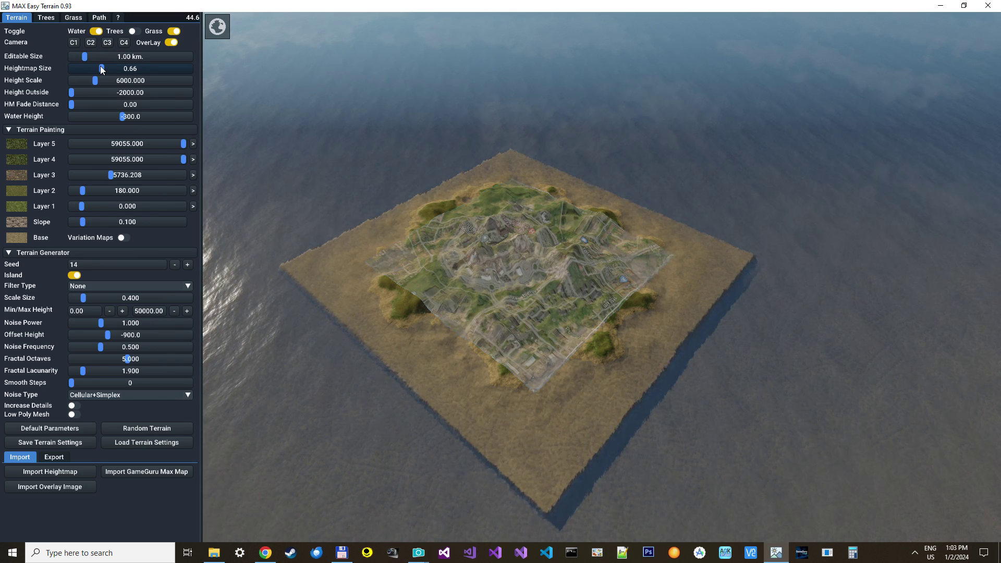
drag(102, 69, 110, 69)
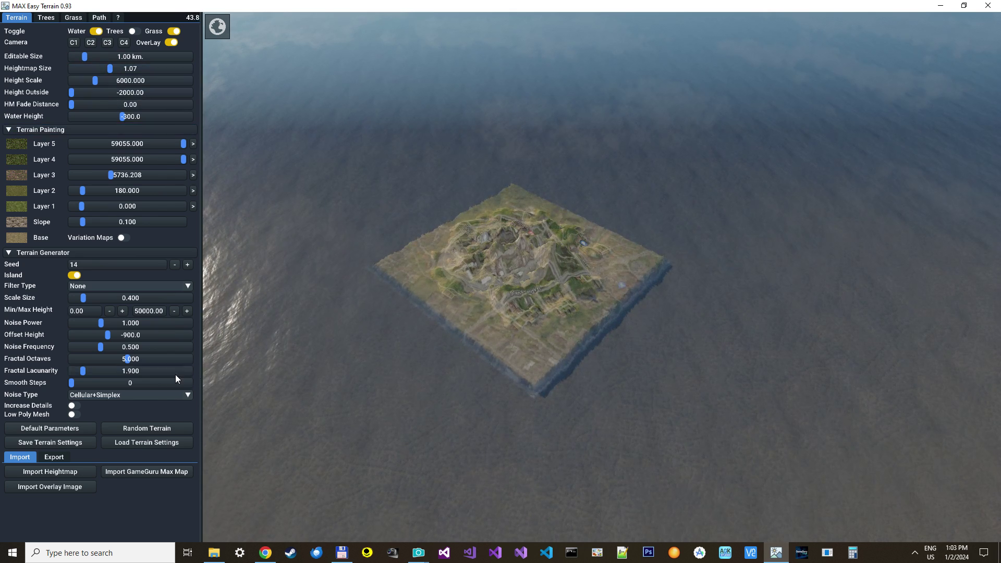
- Flatten the generated terrain above the water by setting the offset height to -250 and the scale size to 0
drag(107, 334, 130, 335)
double_click(128, 336)
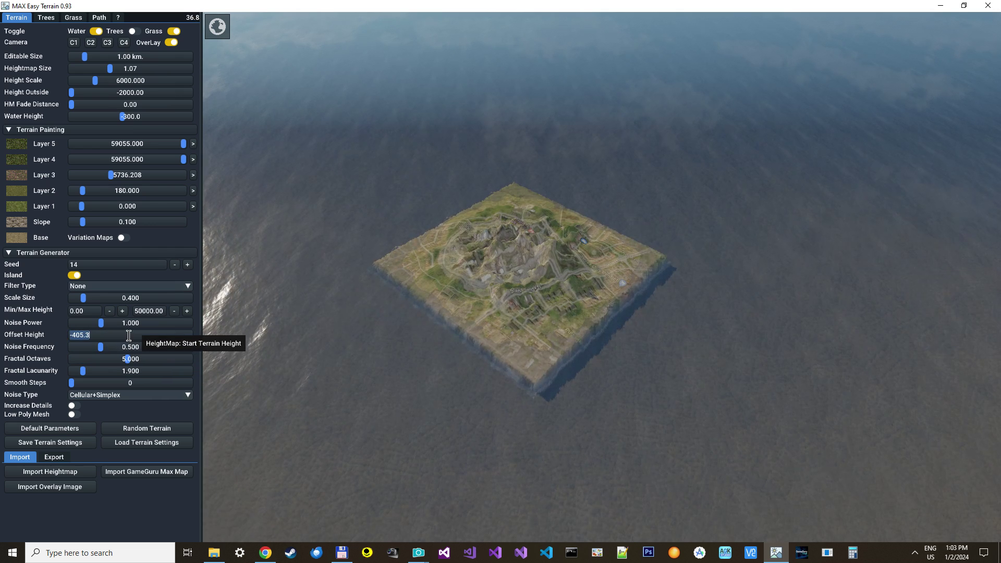
text(-250)
key(Return)
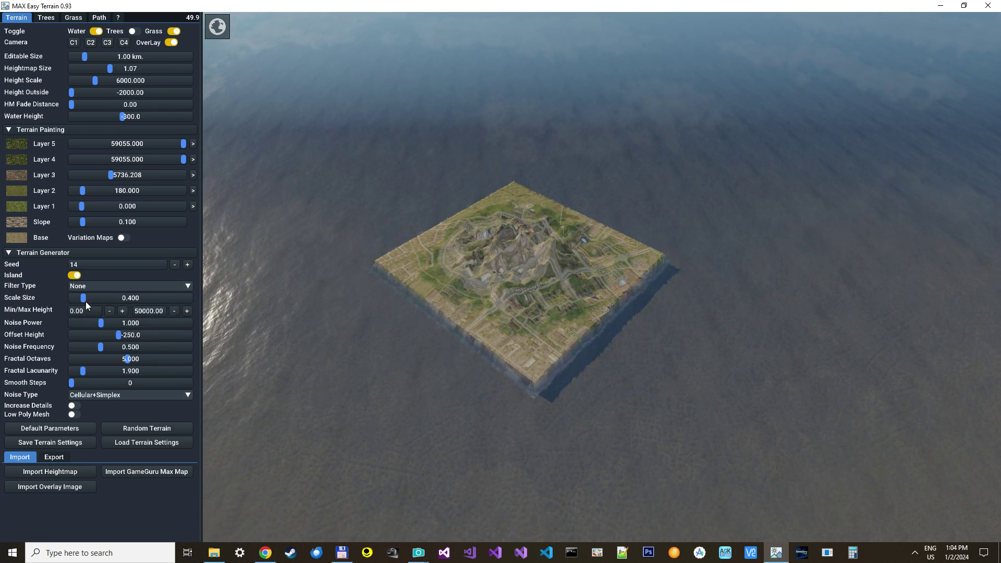
drag(82, 297, 42, 297)
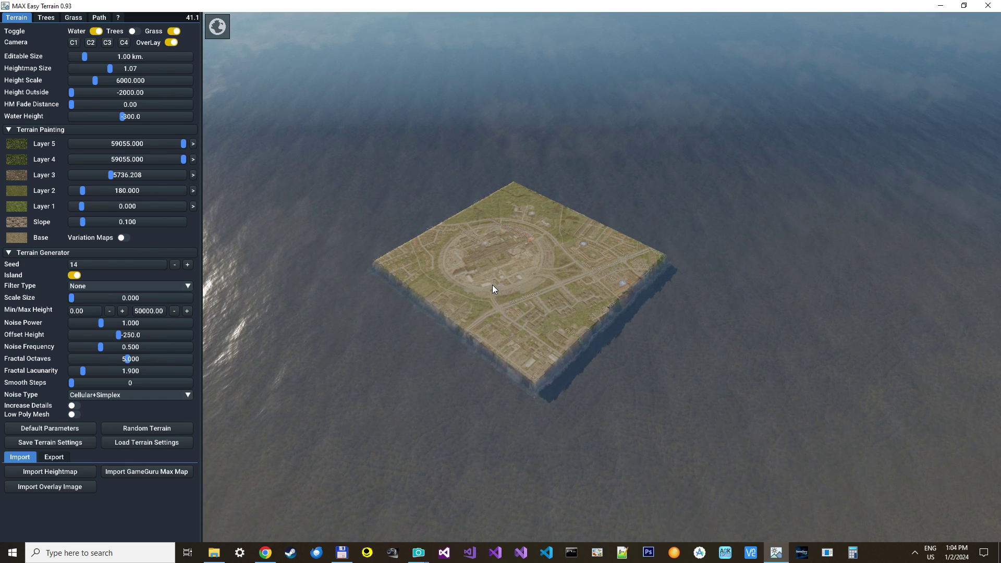
- Examine the map overlay on the flat terrain up close, switching it off and on for comparison
click(168, 43)
click(168, 42)
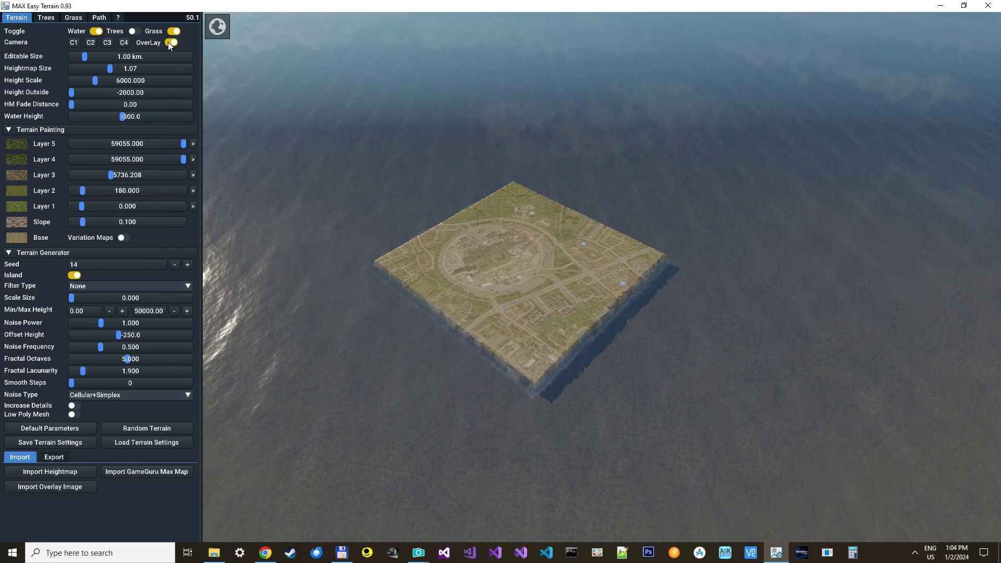
key(w)
mouse_move(520, 282)
right_down()
mouse_move(409, 277)
mouse_move(516, 266)
right_up()
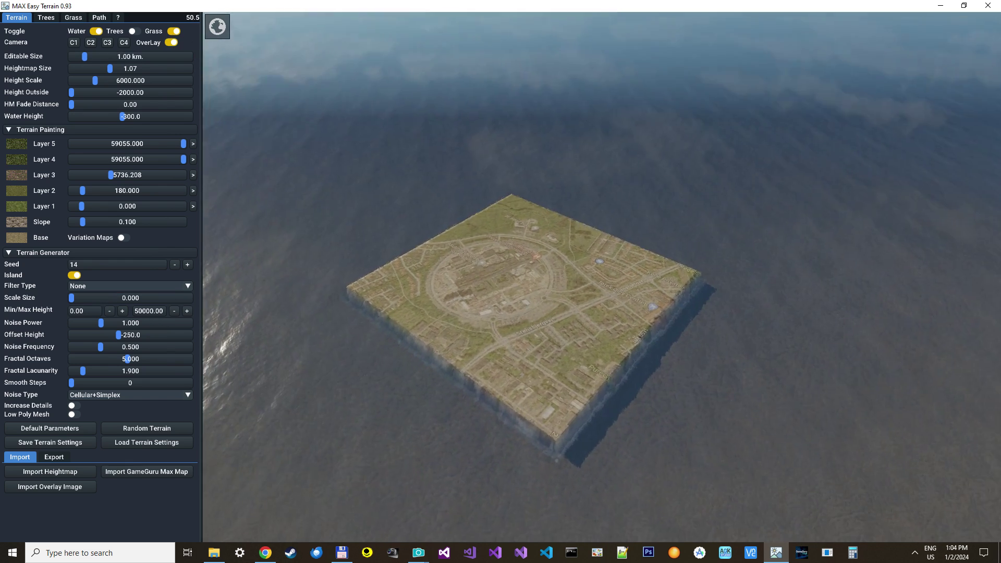
key(w)
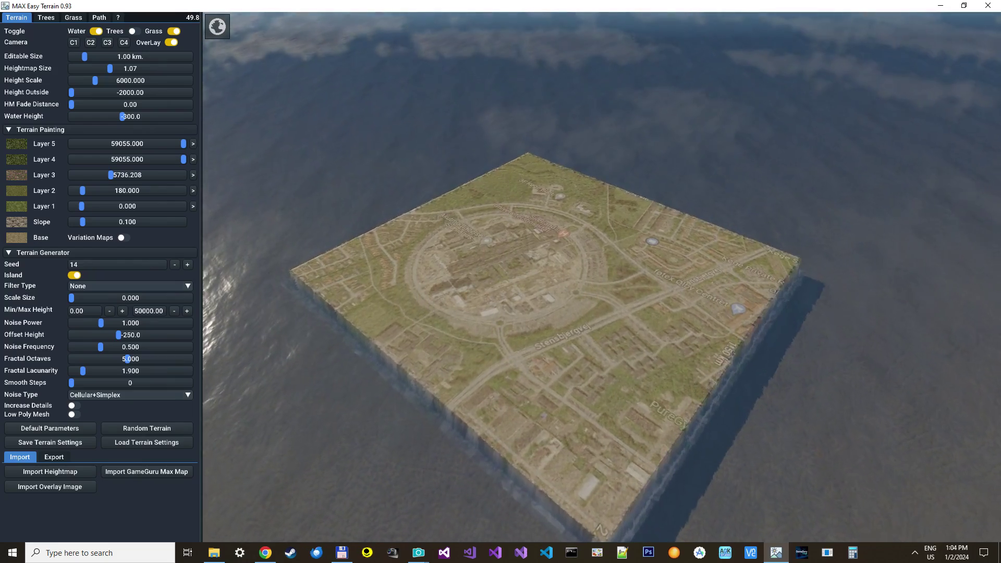
key(w)
key(w)
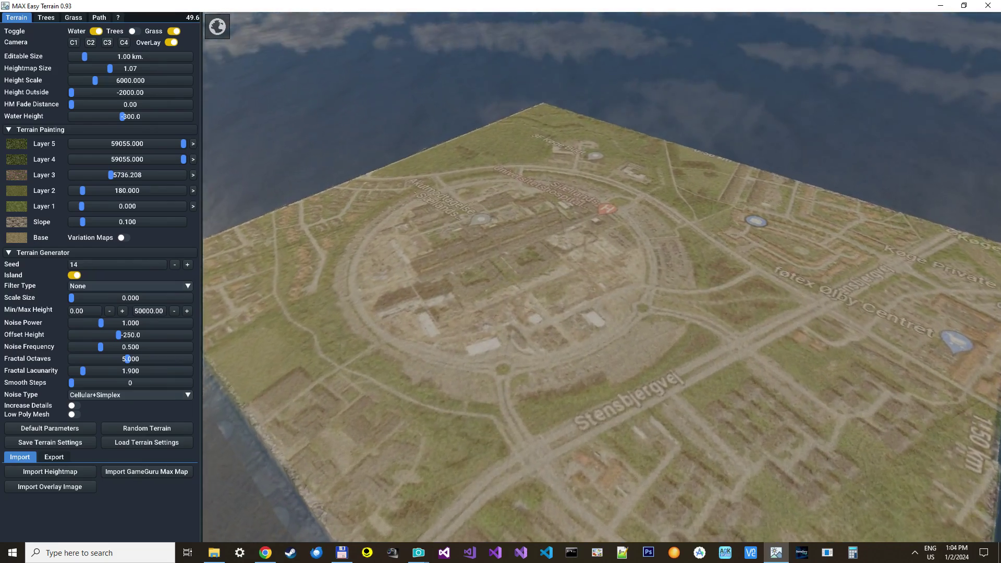
key(s)
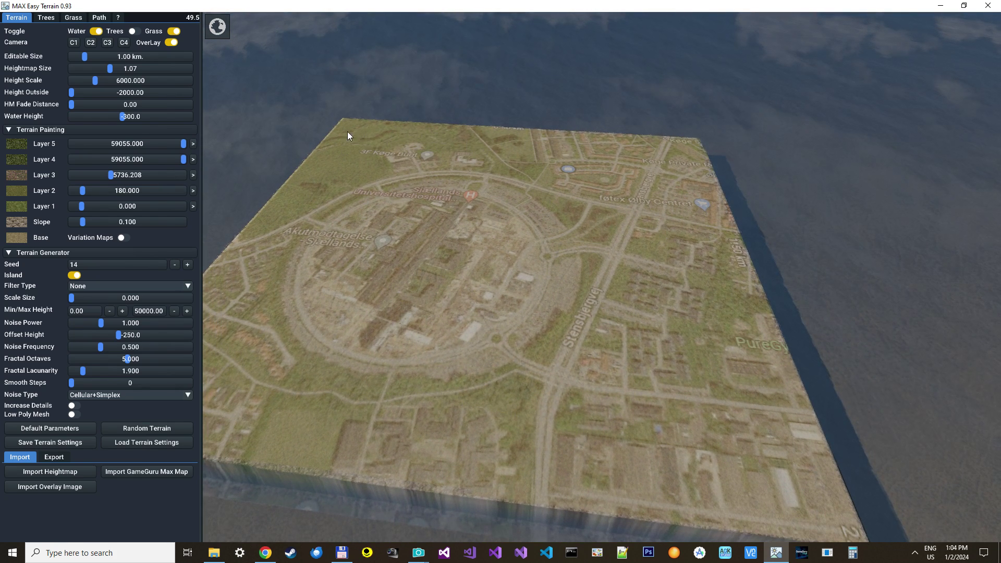
- Hide the overlay and cover the terrain with Layer 1 at about -465, using the dark grass texture and a fade distance of about 246.5
click(172, 42)
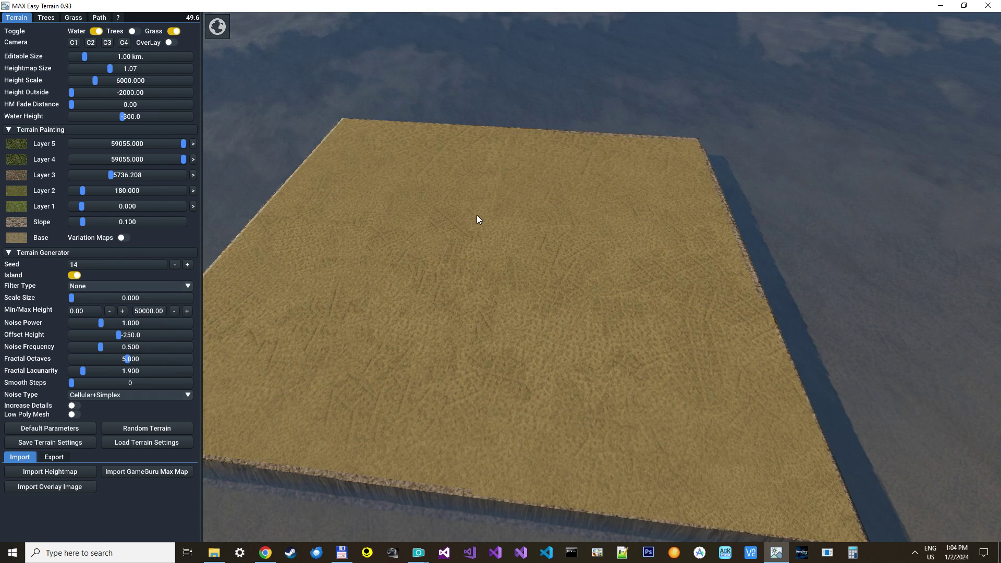
drag(78, 206, 80, 208)
click(22, 210)
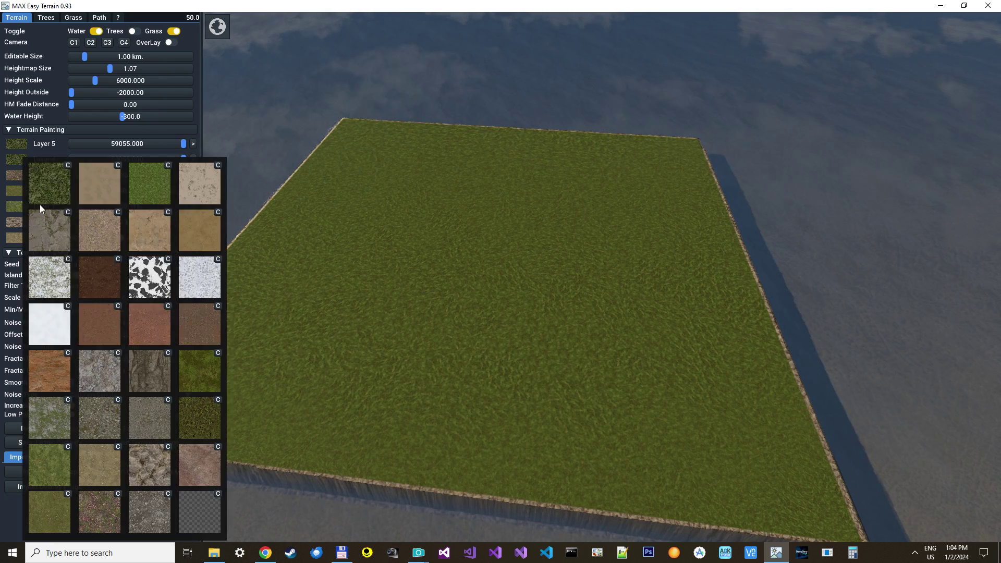
click(39, 204)
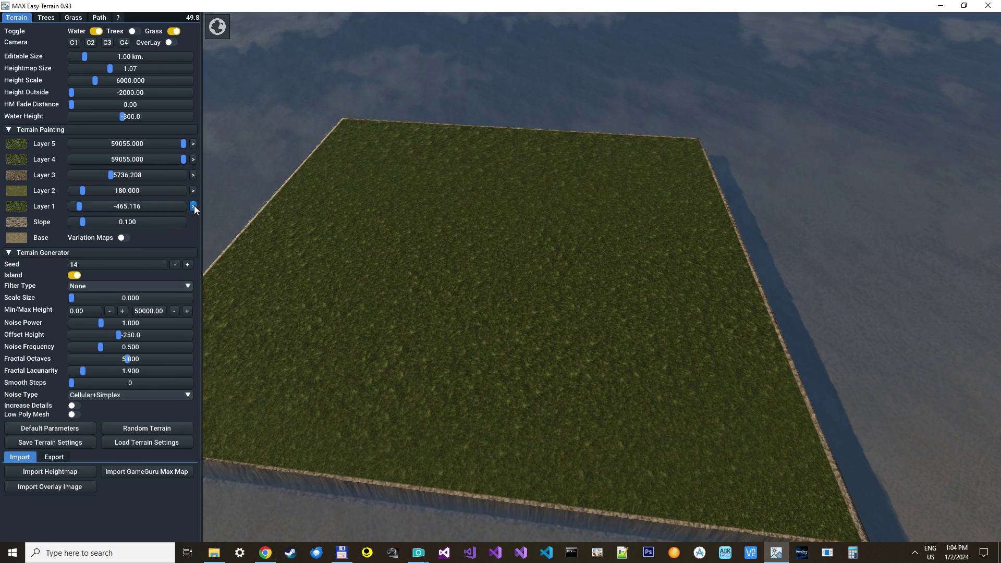
click(194, 206)
mouse_move(337, 213)
mouse_down()
mouse_move(317, 218)
mouse_move(330, 217)
mouse_up()
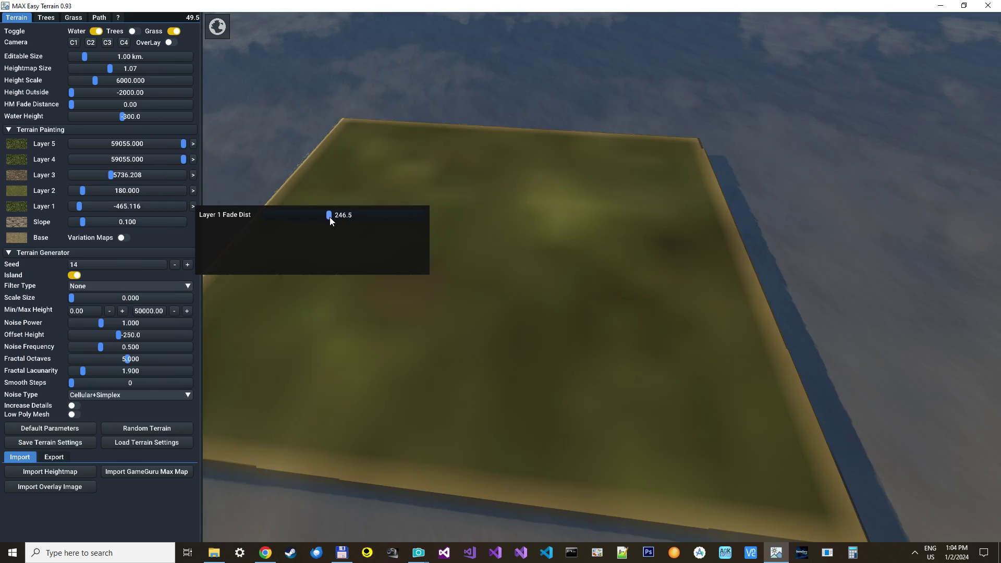
click(336, 147)
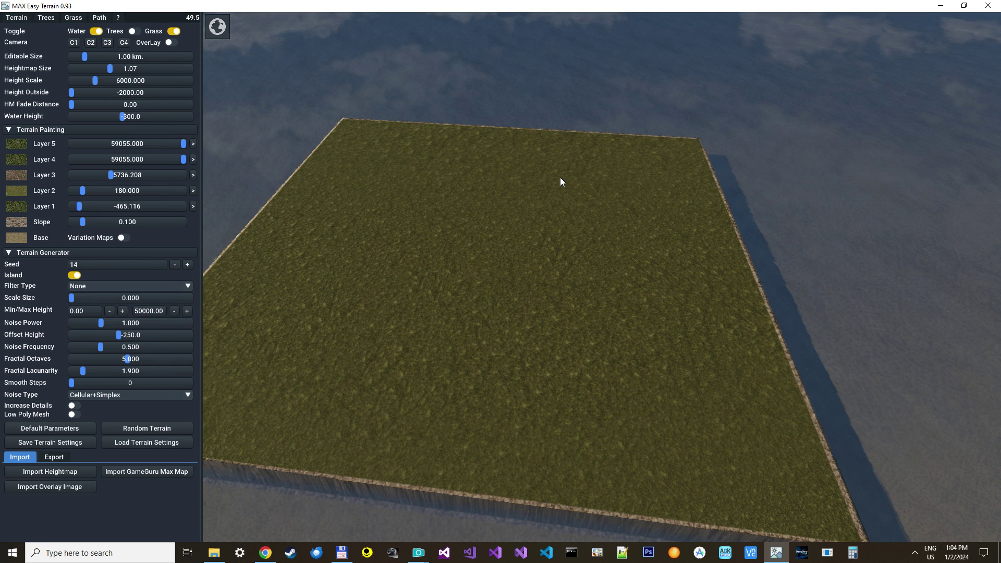
- Turn the map overlay back on and compare the grass-covered terrain with and without it, up close near 3F Køge Bugt
click(170, 43)
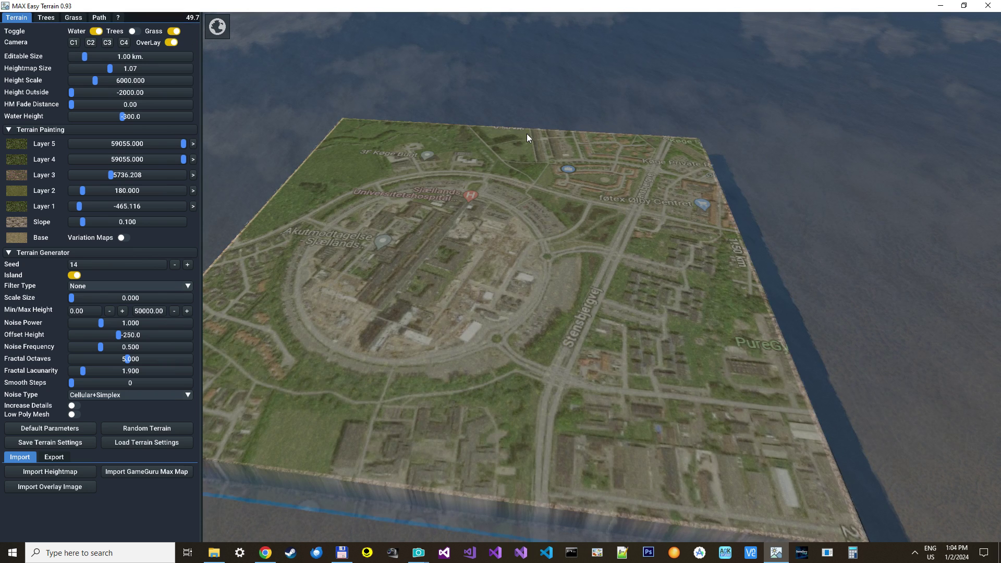
click(171, 43)
click(168, 42)
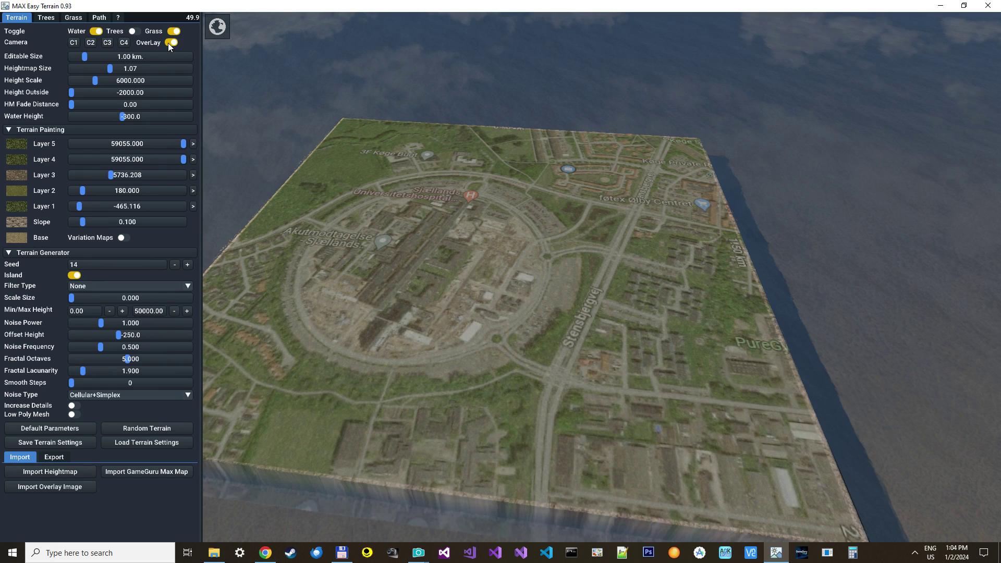
click(167, 43)
click(168, 43)
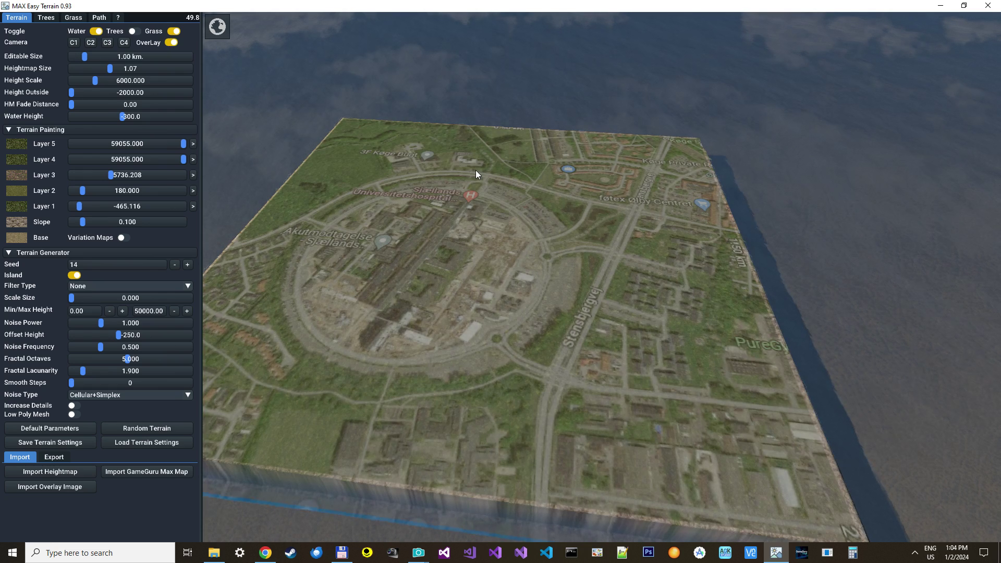
mouse_move(479, 184)
right_down()
mouse_move(479, 107)
mouse_move(478, 307)
mouse_move(476, 172)
right_up()
key(w)
key(s)
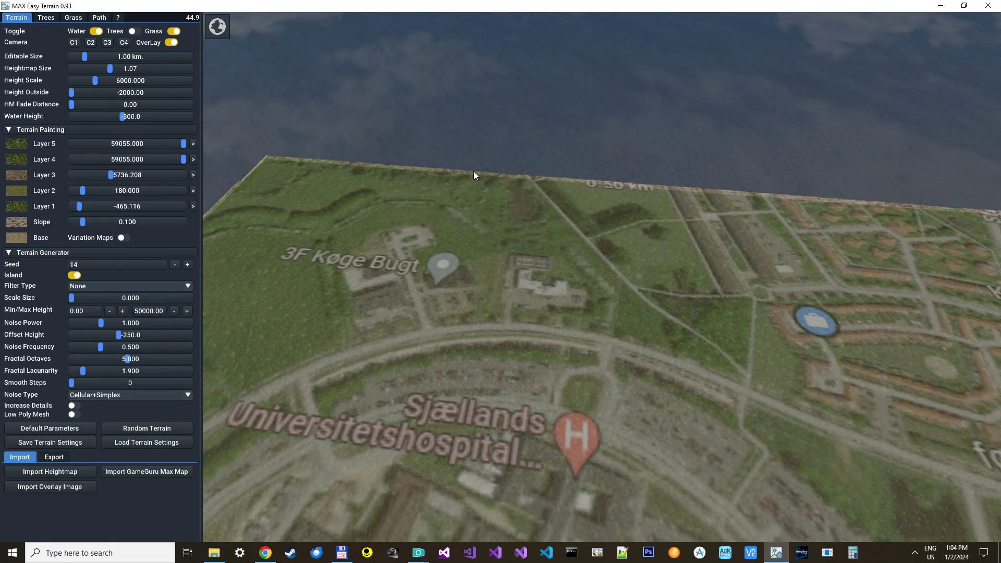
- Sculpt a hill and an adjoining ridge near the terrain's far edge, using the brush tool with a slightly larger radius and maximum speed
click(217, 26)
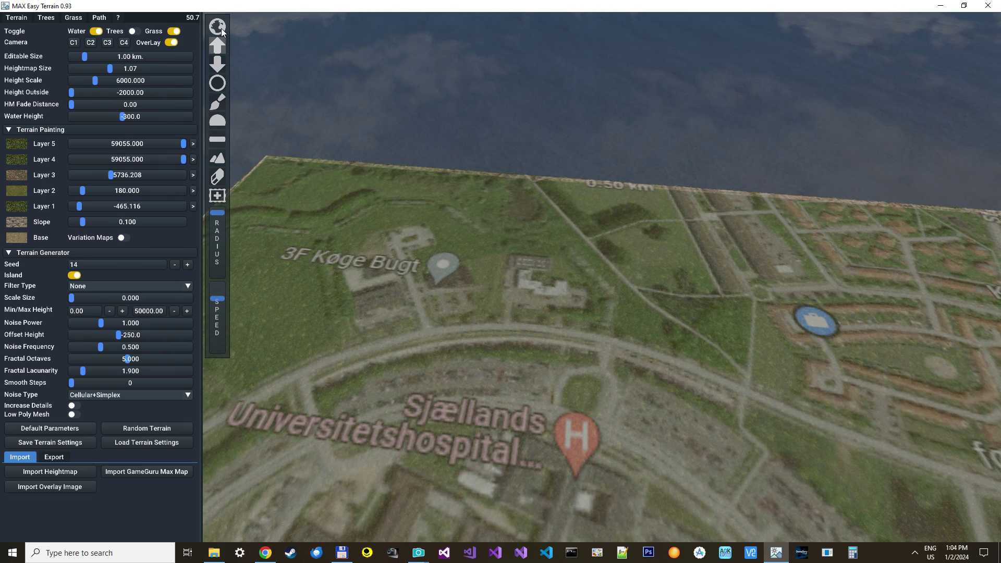
click(218, 102)
drag(218, 223, 234, 219)
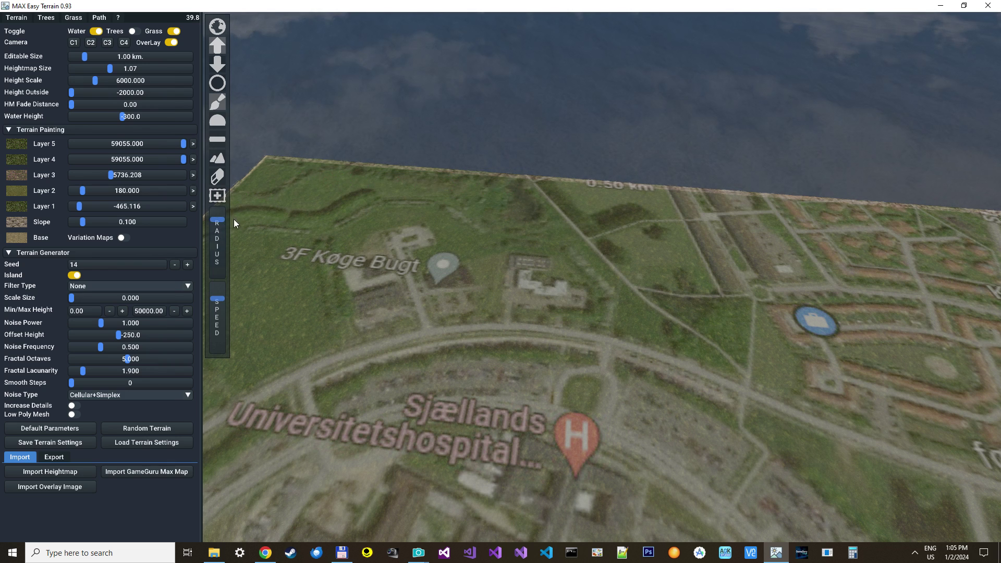
drag(219, 334, 223, 363)
click(509, 211)
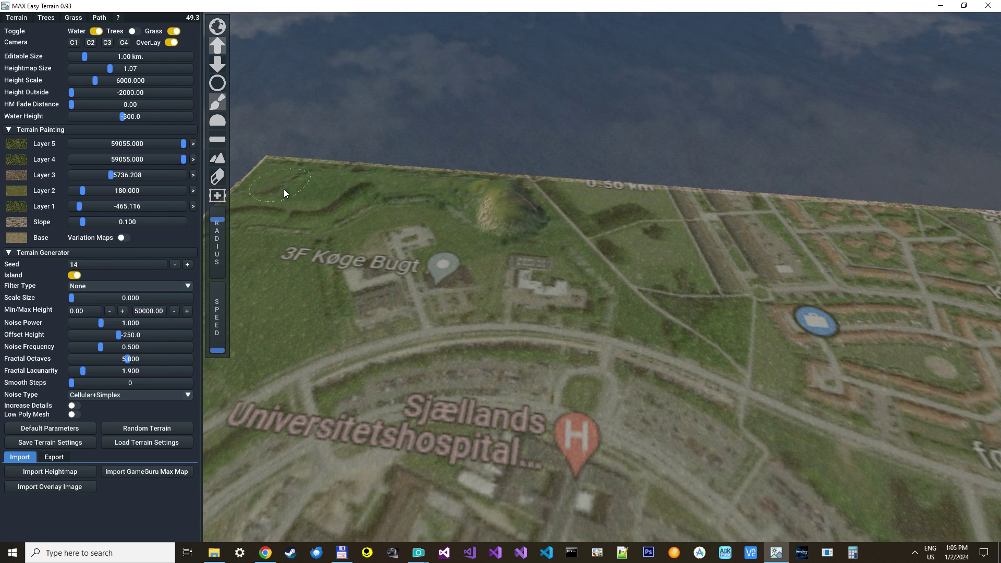
drag(365, 195, 439, 208)
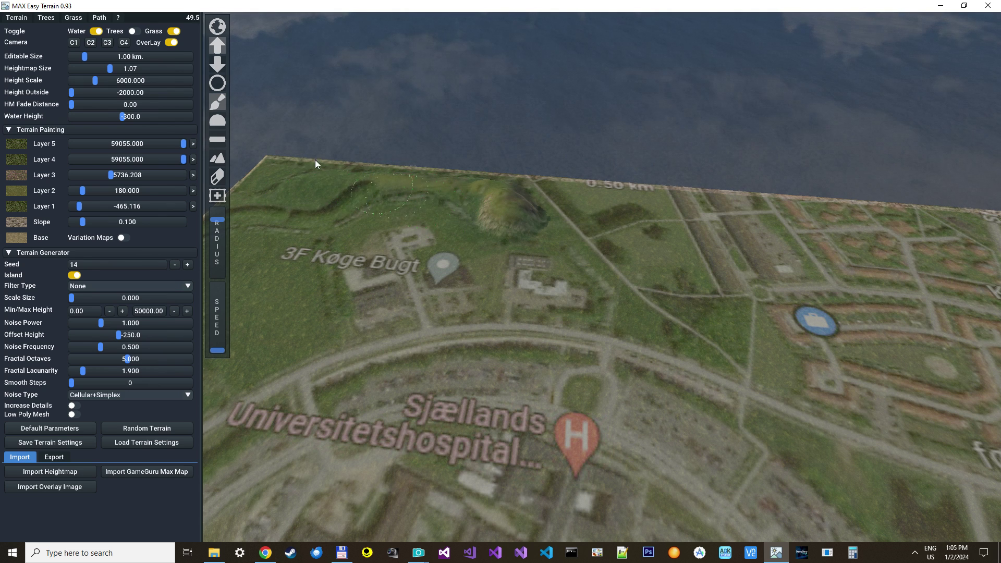
- Switch to the mountain-shaped noise sculpting tool with a medium frequency and roughen the sculpted hill
click(218, 158)
click(217, 247)
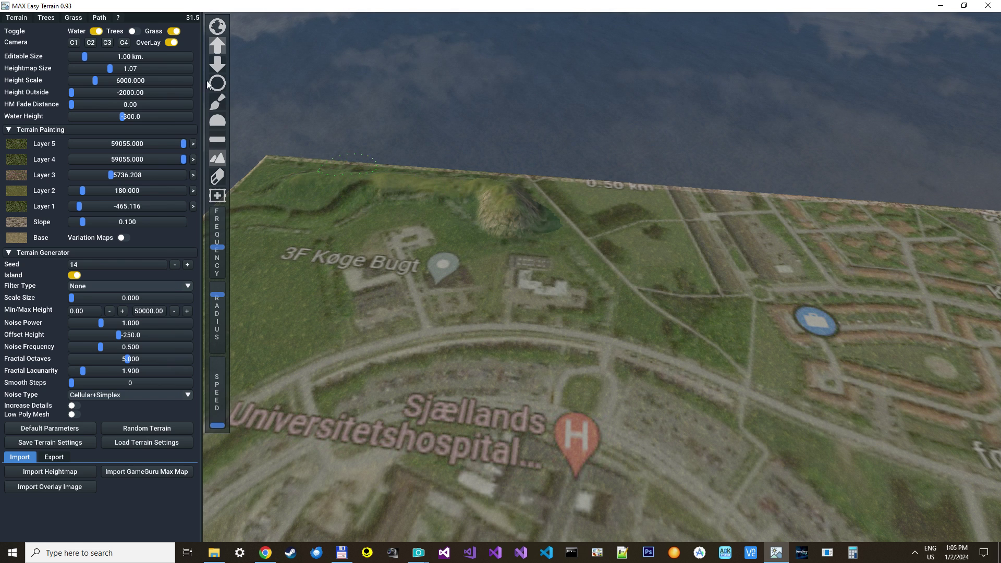
- Compare the sculpted hill and ridge with the overlay off and on, and examine the map area beside the hill
click(169, 43)
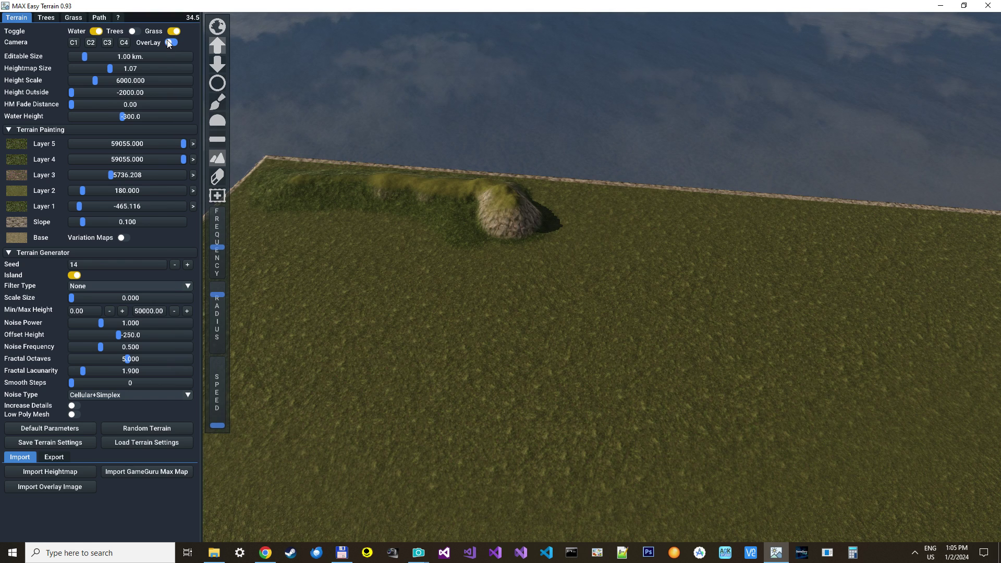
click(170, 43)
click(169, 43)
click(168, 42)
click(170, 43)
click(169, 42)
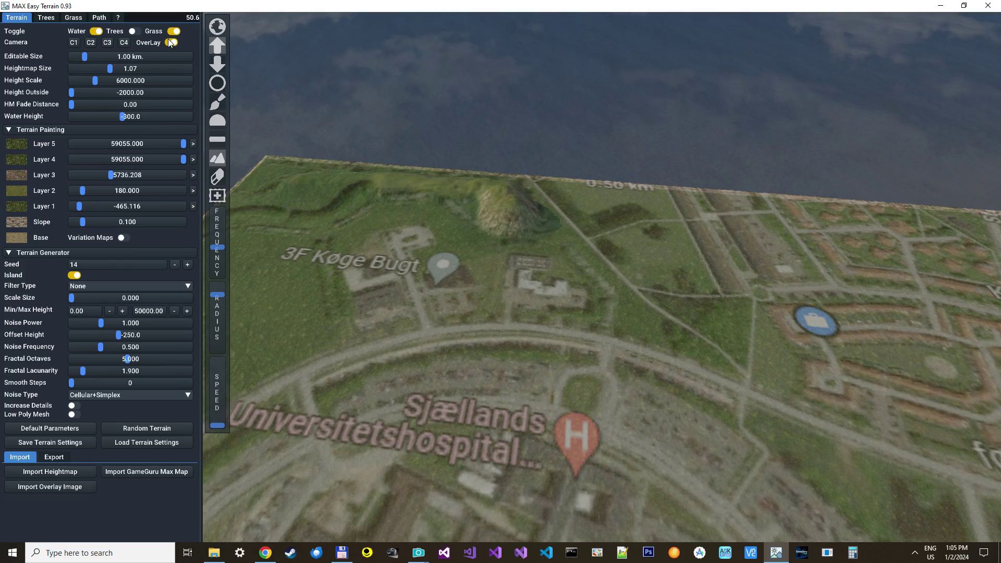
click(169, 42)
click(170, 43)
mouse_move(511, 235)
right_down()
mouse_move(620, 256)
mouse_move(603, 272)
mouse_move(517, 236)
right_up()
key(w)
key(s)
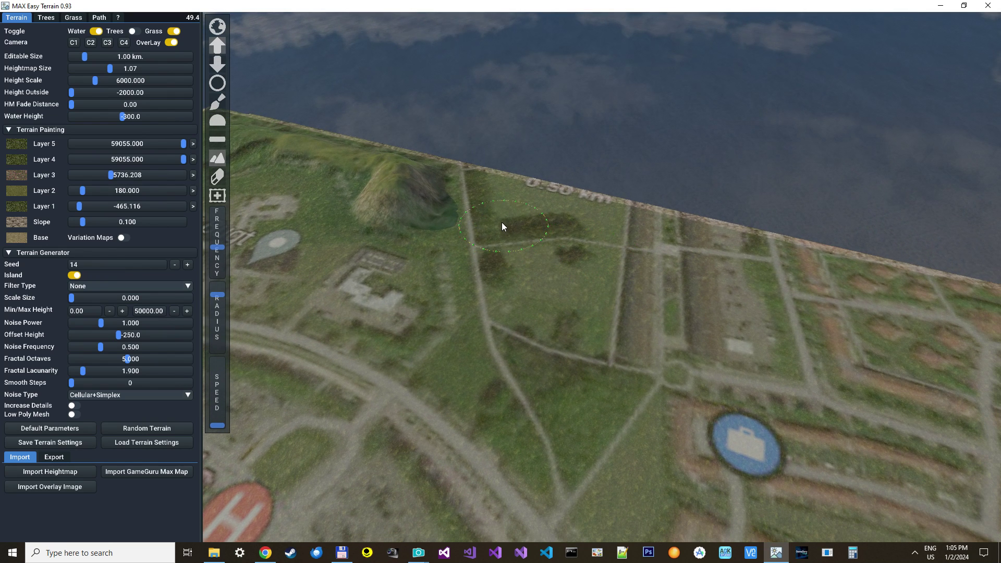